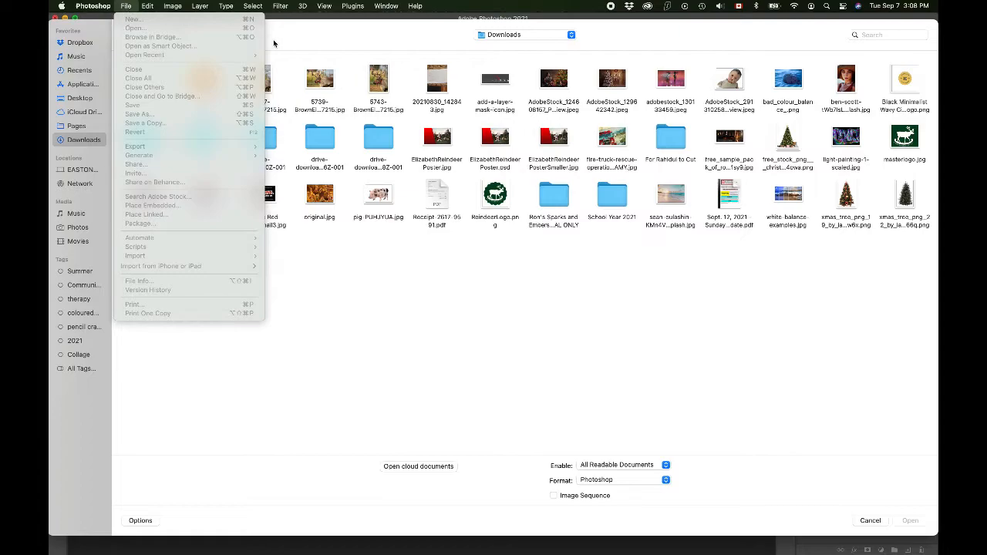
Step: Open bad_colour_balance_.png and original.jpg from the Downloads folder
double_click(788, 80)
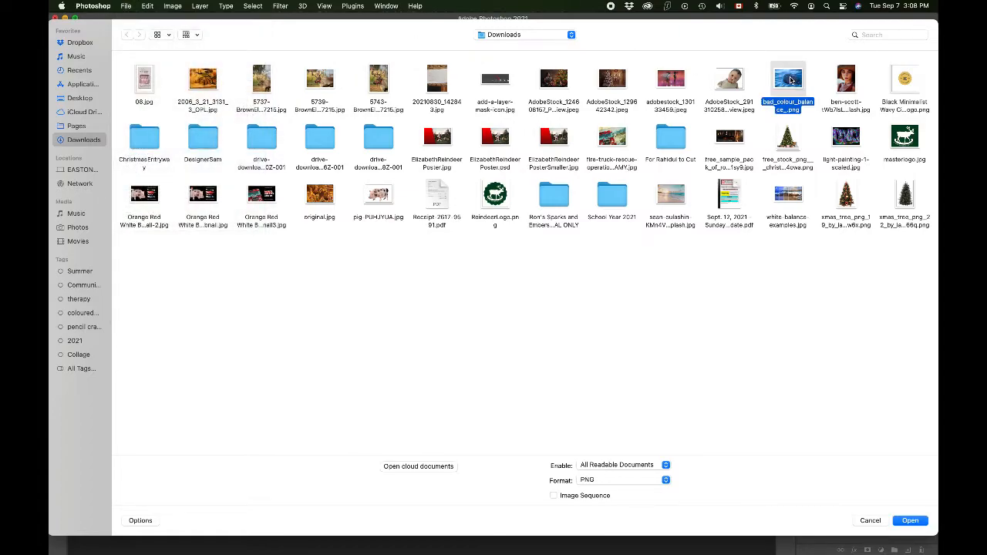
left_click(126, 6)
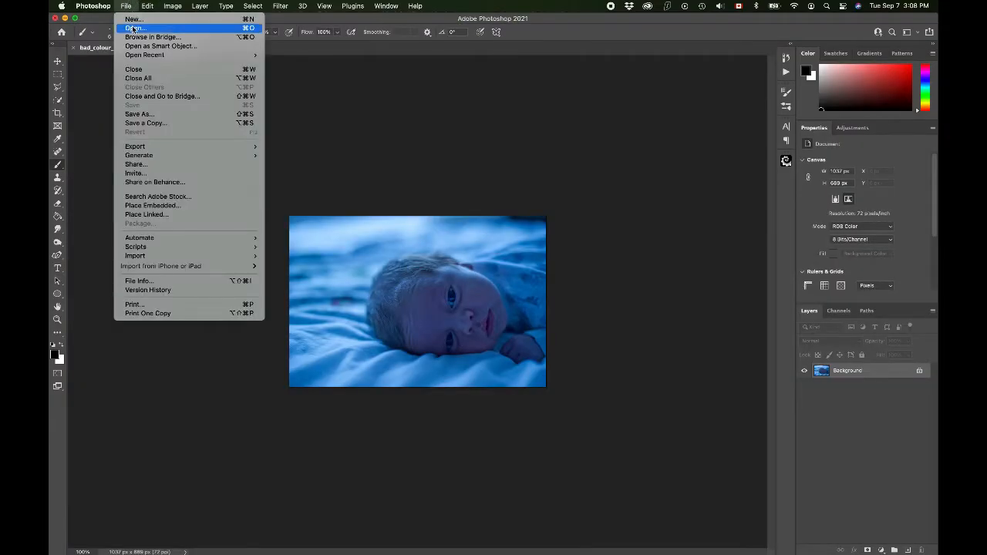
left_click(133, 28)
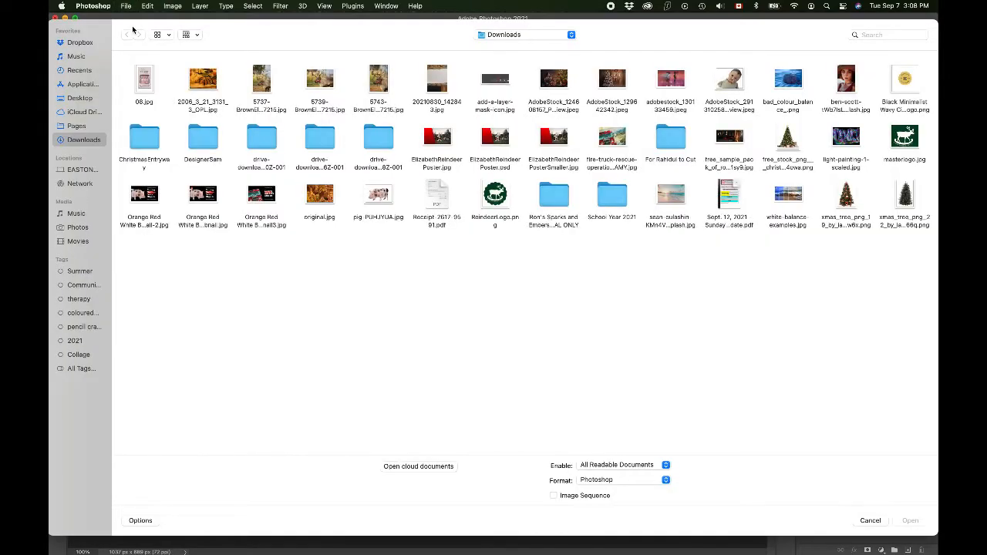
double_click(319, 194)
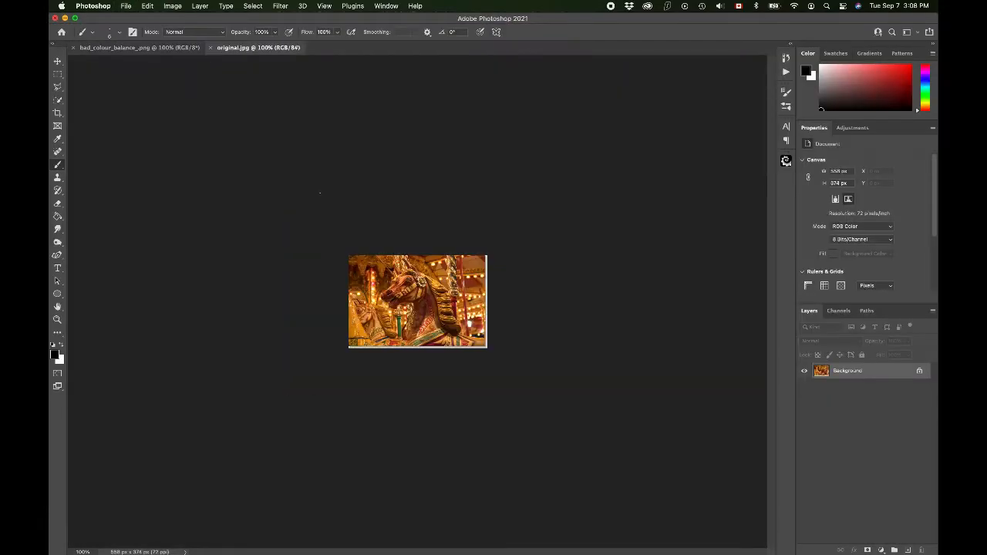
Step: Open the portrait of the woman in a hat and white-balance-examples.jpg from Downloads, fitting the latter to the window
left_click(126, 6)
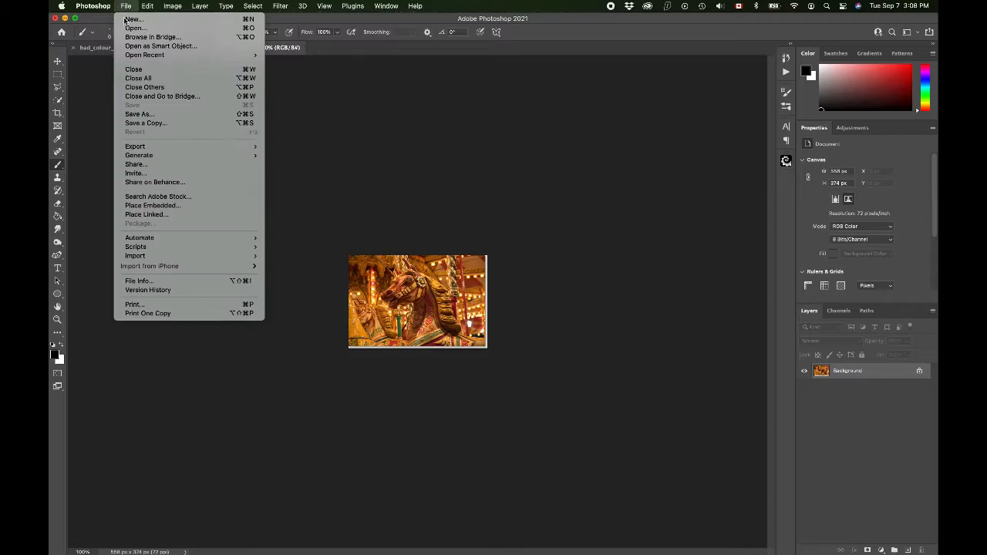
left_click(129, 31)
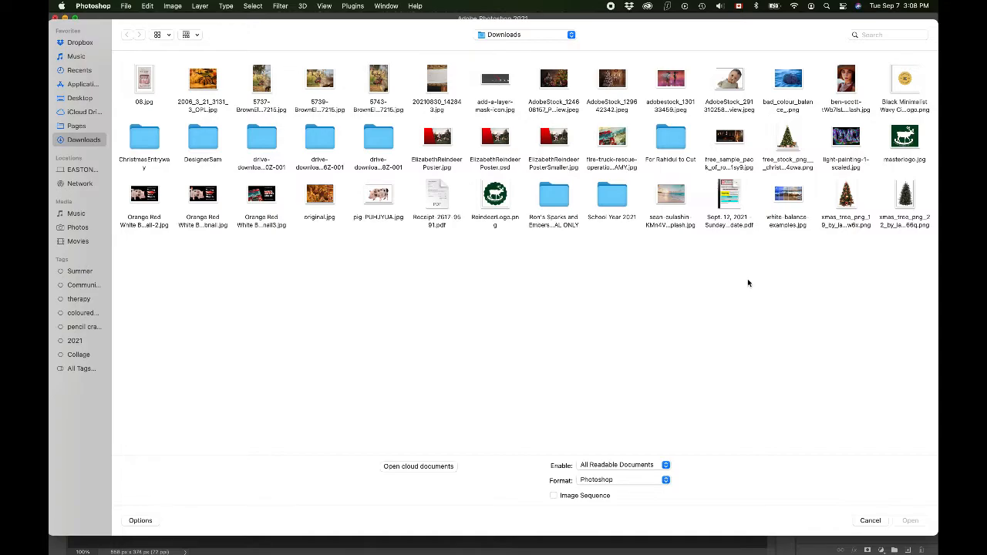
double_click(847, 81)
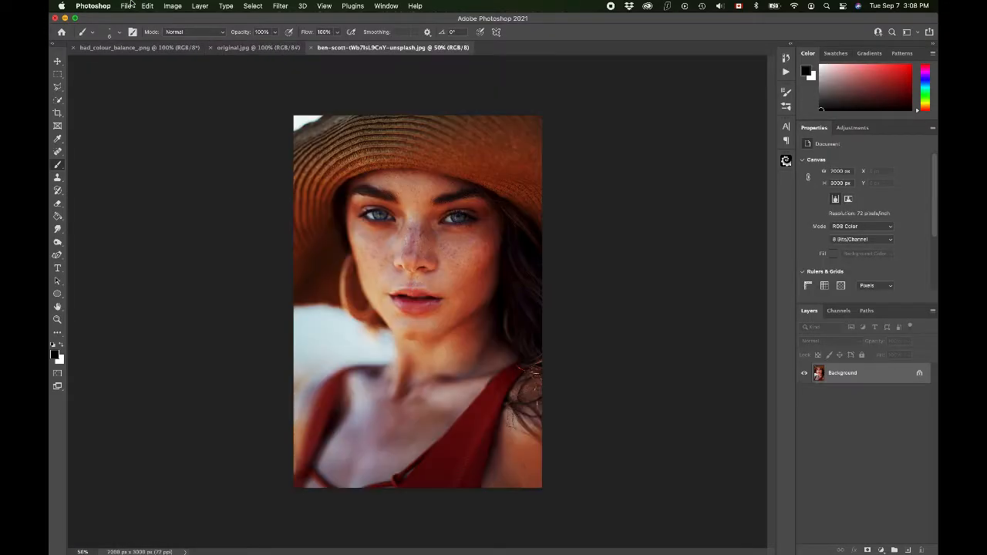
left_click(125, 6)
left_click(132, 26)
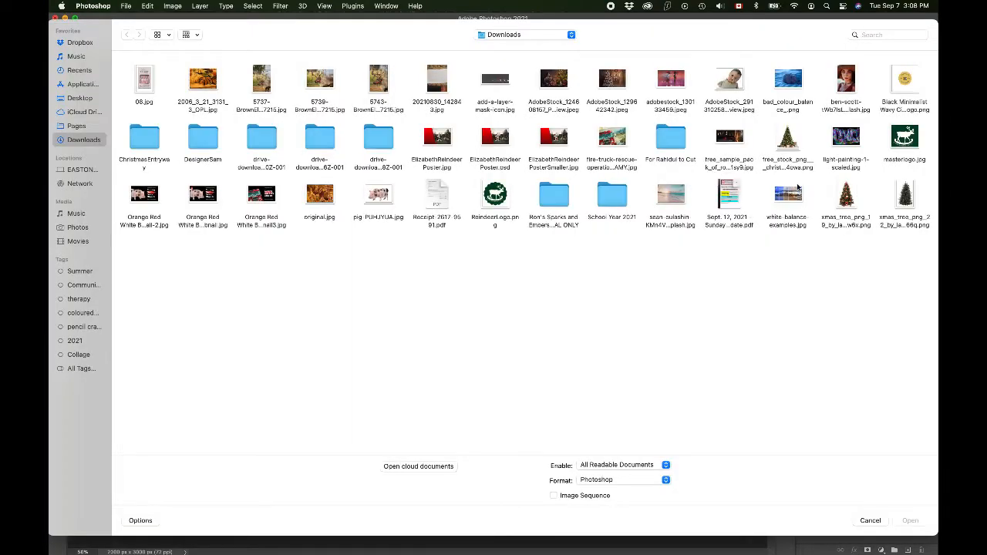
double_click(792, 202)
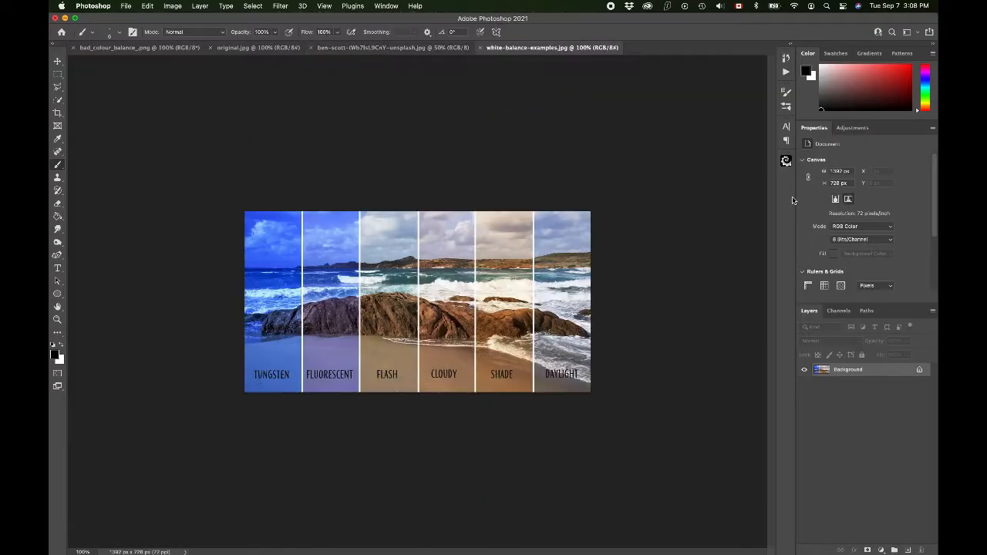
key("super+0")
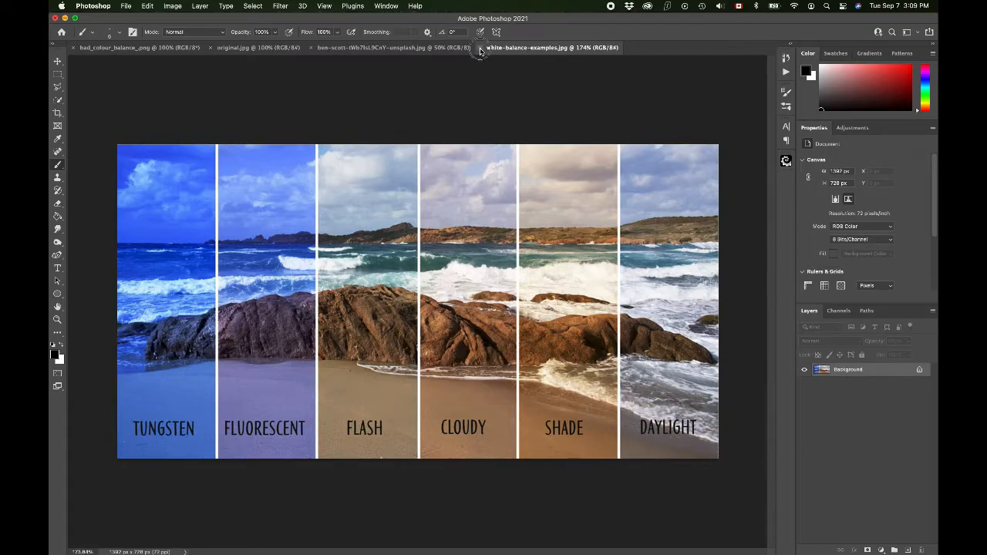
Step: Close white-balance-examples.jpg and switch to the bad_colour_balance_.png document
left_click(480, 49)
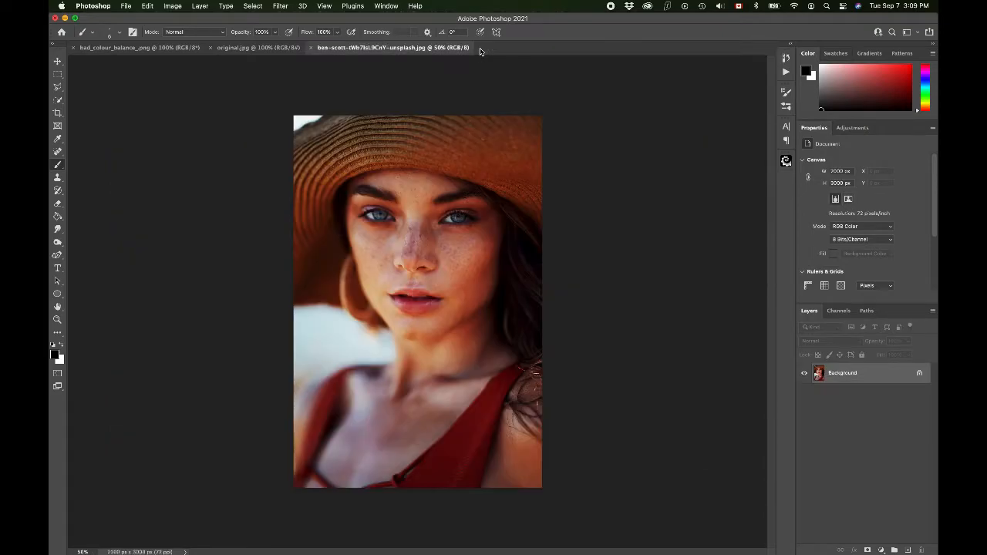
left_click(120, 48)
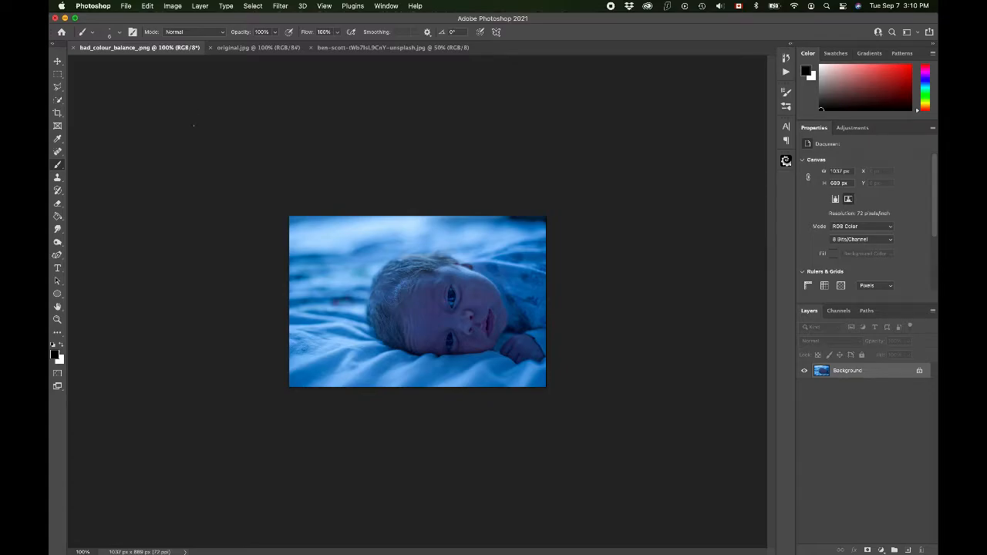
Step: Copy the Background layer of the baby photo to a new layer
key("super+j")
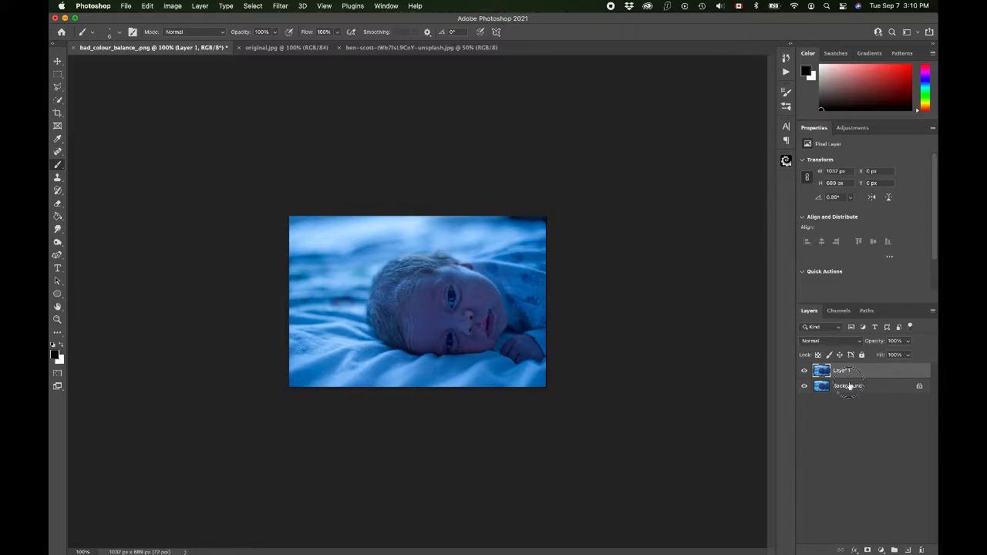
left_click(850, 386)
left_click(847, 368)
Step: Duplicate the Background layer with the Duplicate Layer command and delete Layer 1
left_click(836, 386)
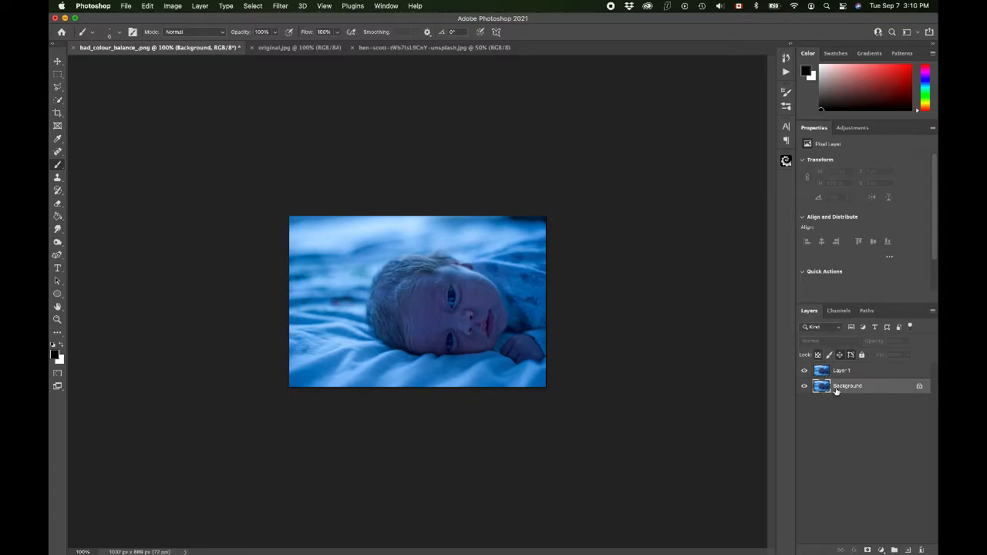
right_click(836, 390)
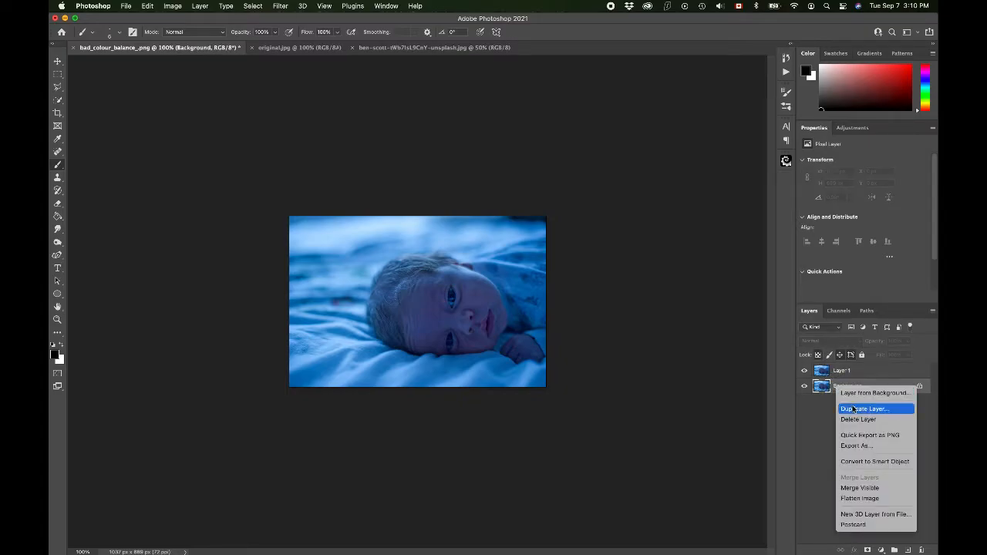
left_click(849, 408)
left_click(456, 170)
left_click(863, 374)
key("Delete")
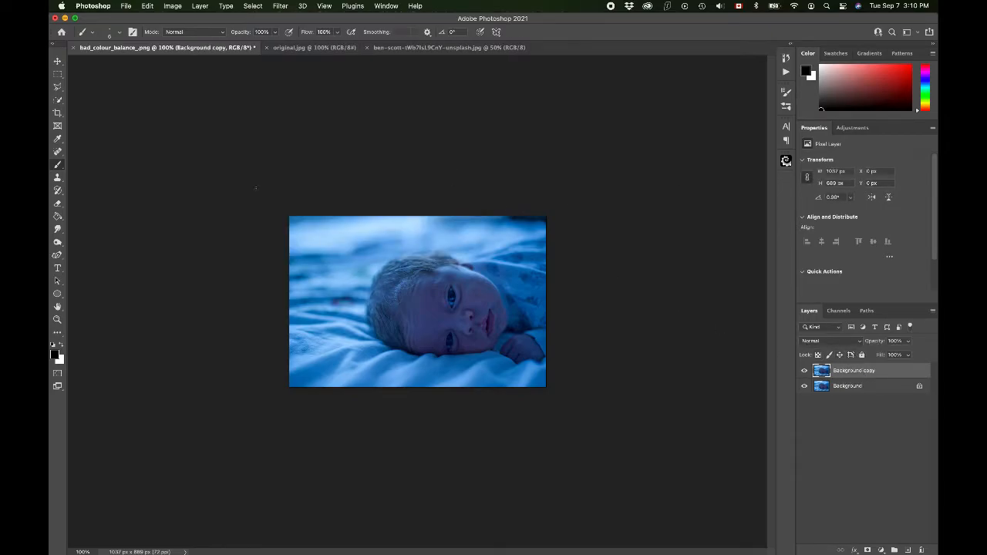
Step: Try Auto Color on the Background copy layer, inspecting the baby's face up close, and delete that layer
left_click(165, 6)
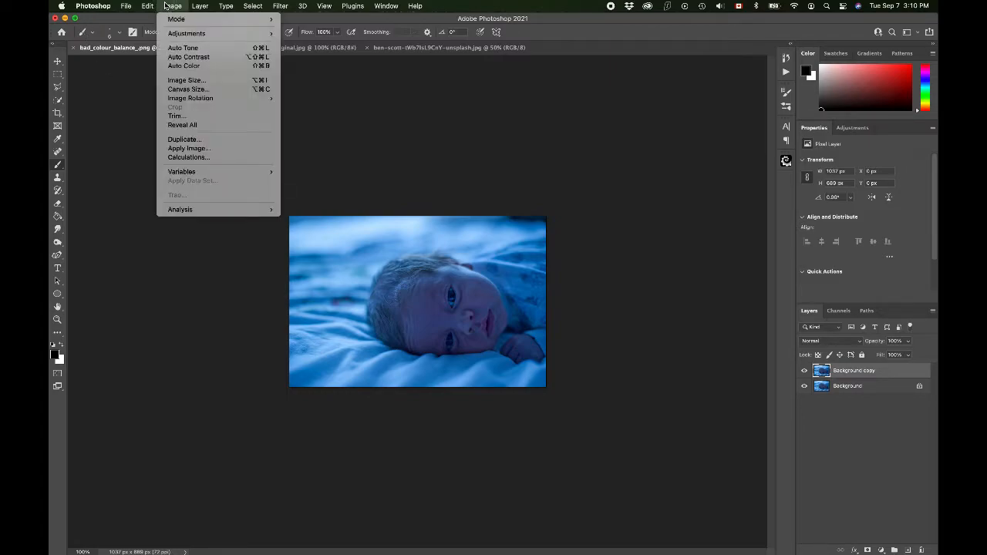
left_click(183, 66)
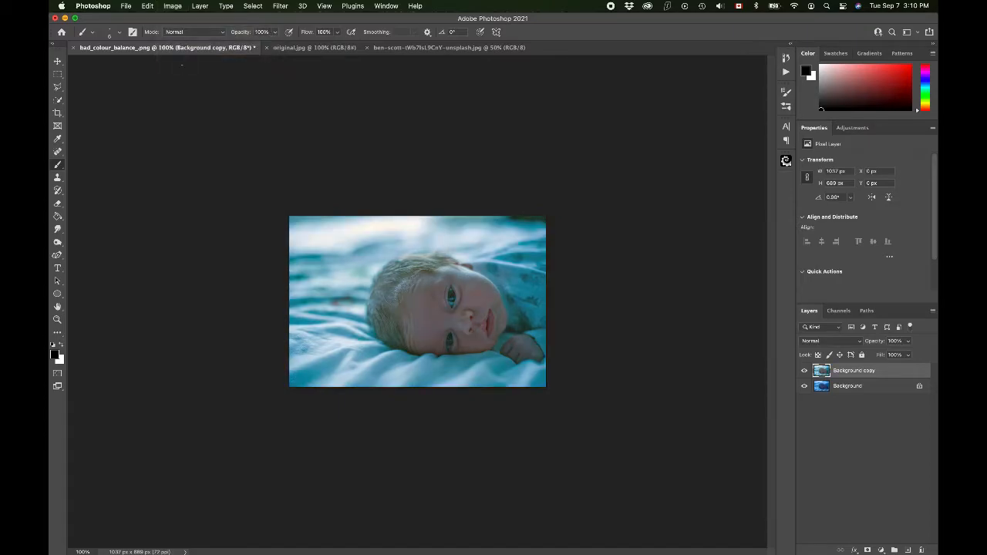
scroll(201, 220, "up", 10)
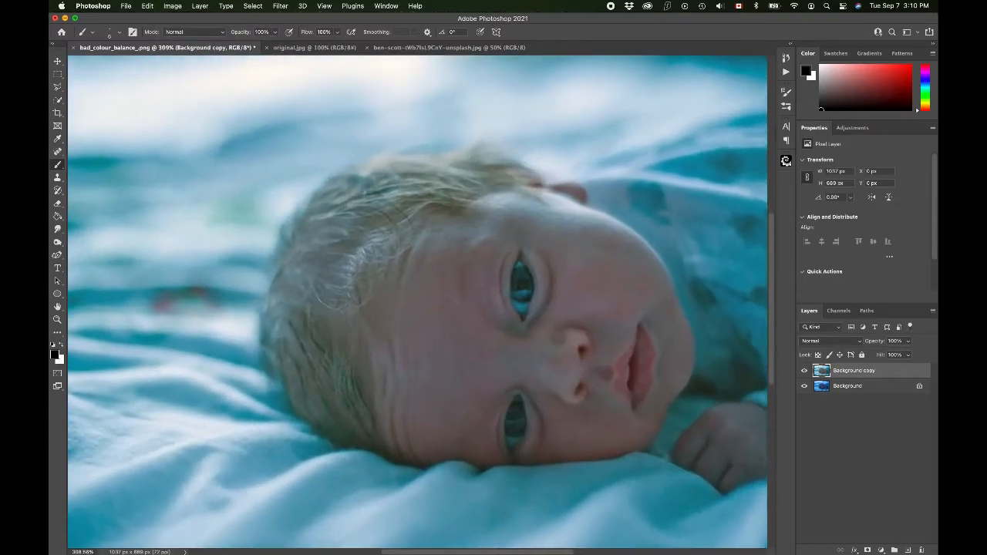
scroll(202, 220, "down", 3)
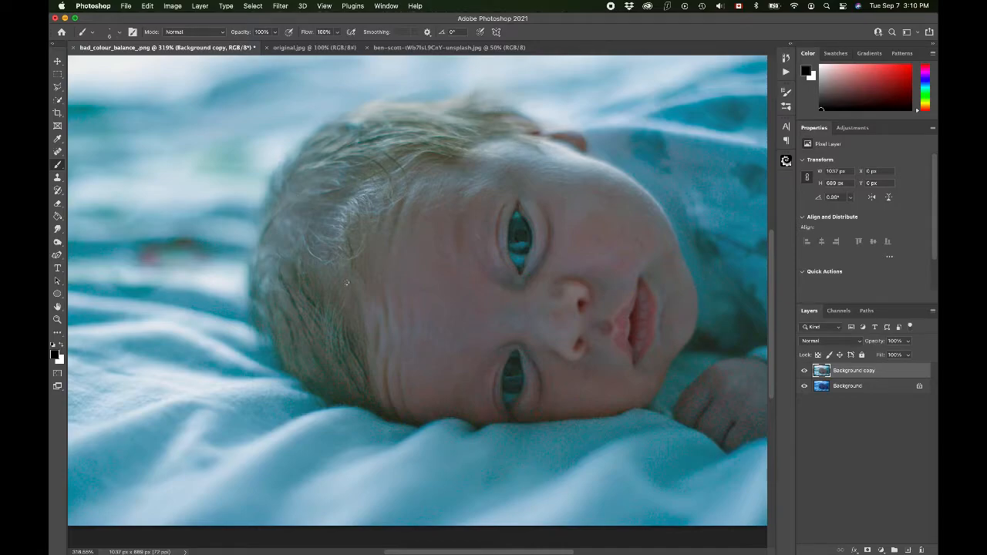
scroll(509, 256, "up", 4)
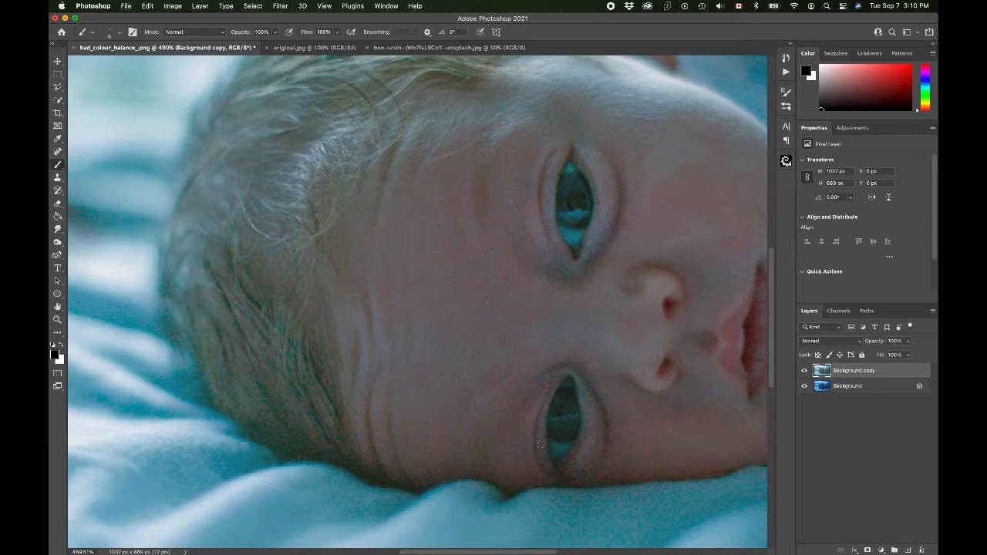
mouse_move(581, 515)
scroll(596, 287, "down", 5)
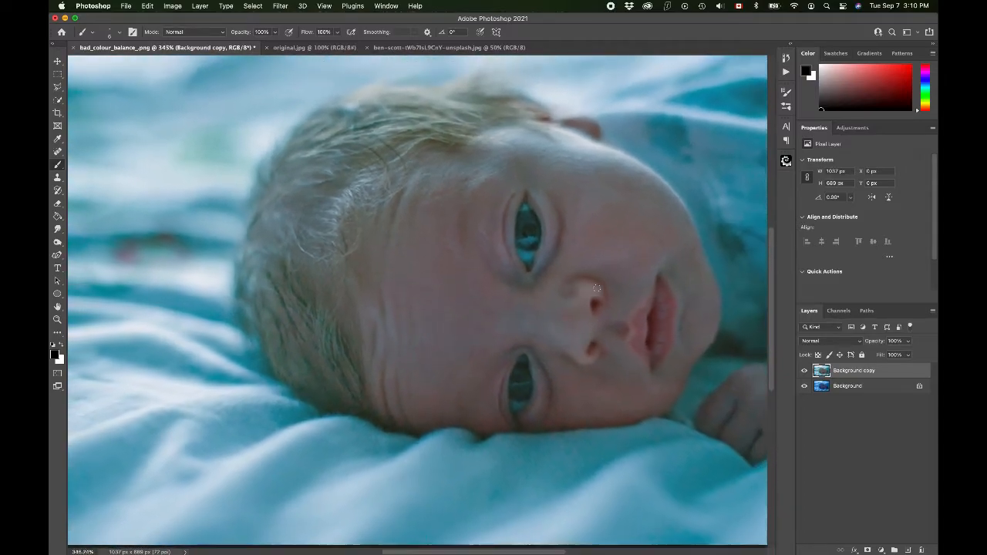
scroll(597, 288, "down", 4)
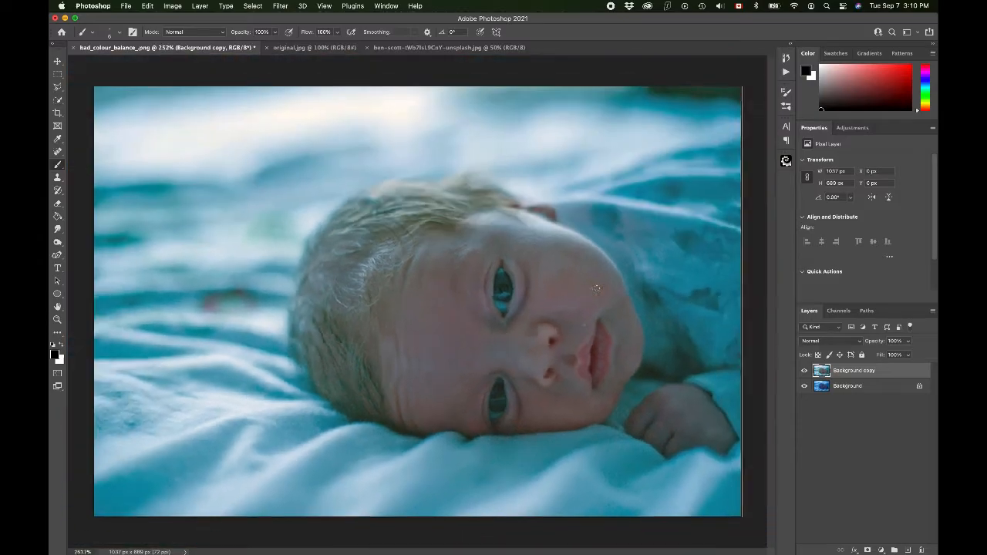
scroll(596, 288, "up", 1)
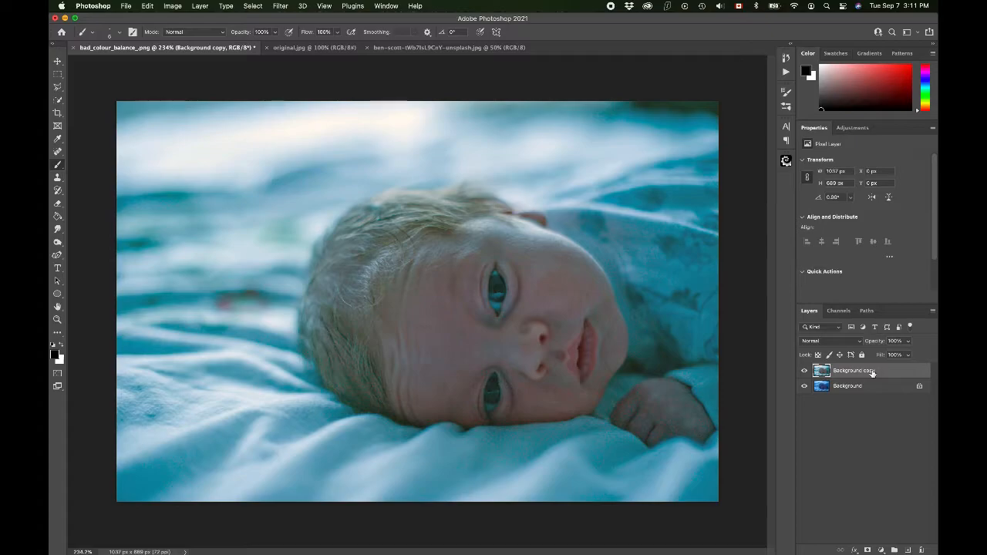
key("Delete")
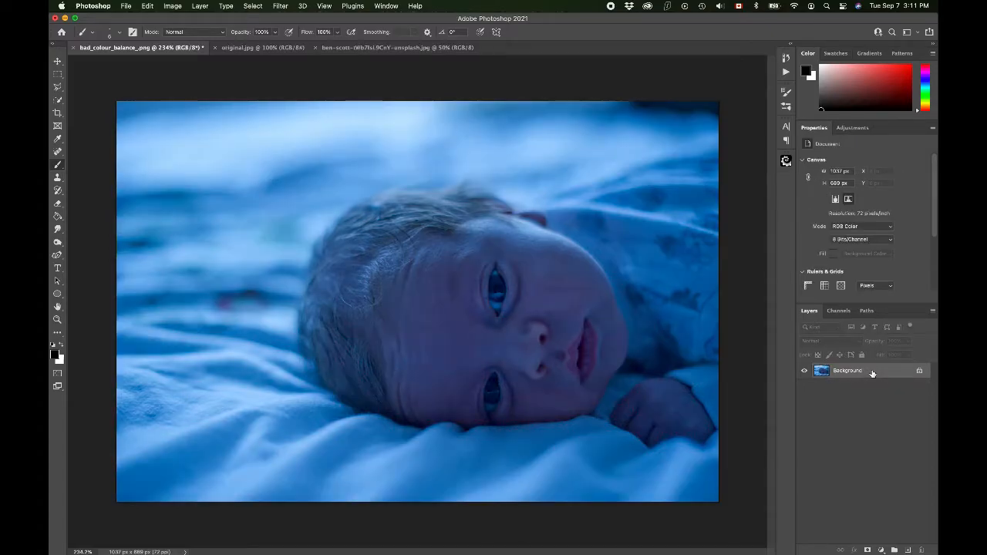
Step: Add a Color Balance adjustment layer above the Background and set the midtones Yellow–Blue balance to -70
left_click(881, 550)
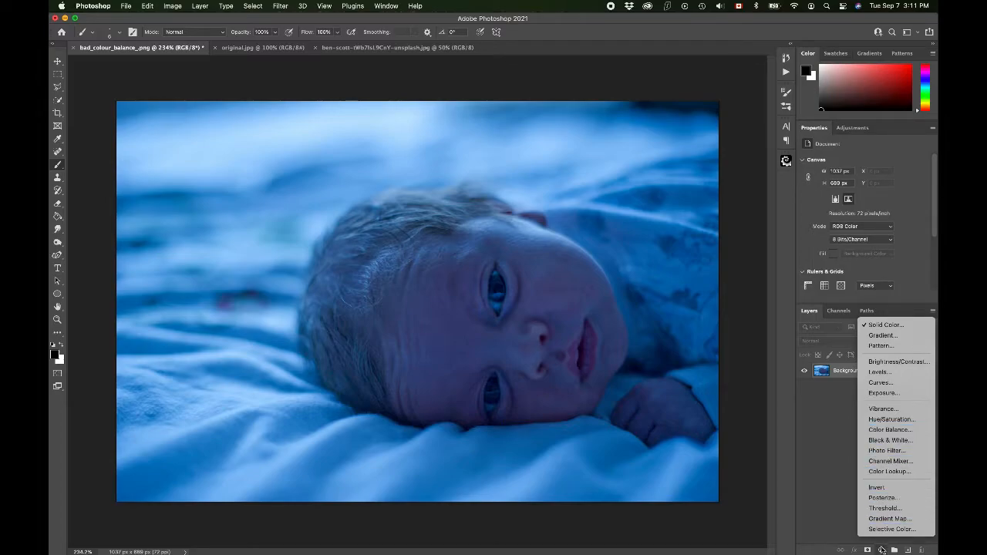
left_click(888, 430)
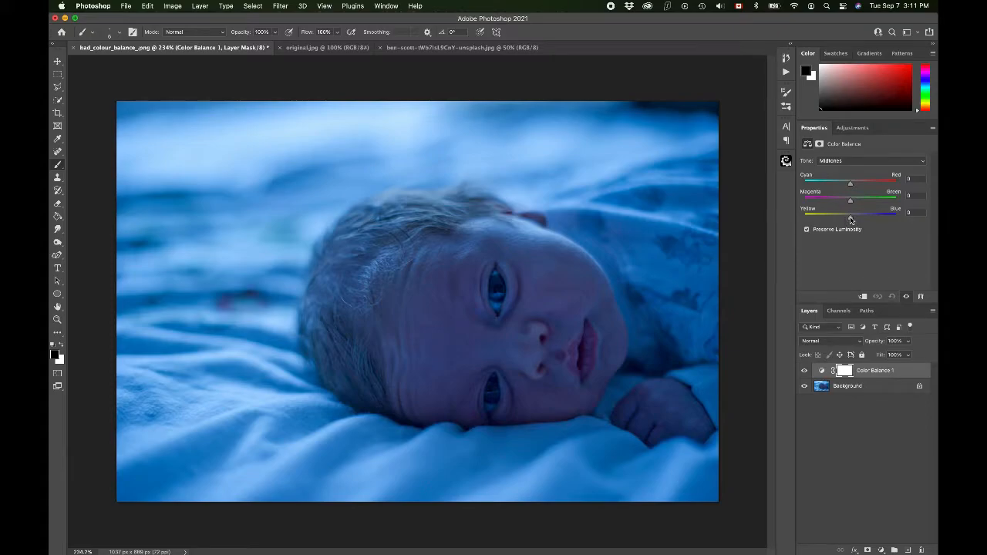
left_click_drag(851, 219, 797, 217)
left_click_drag(826, 222, 820, 220)
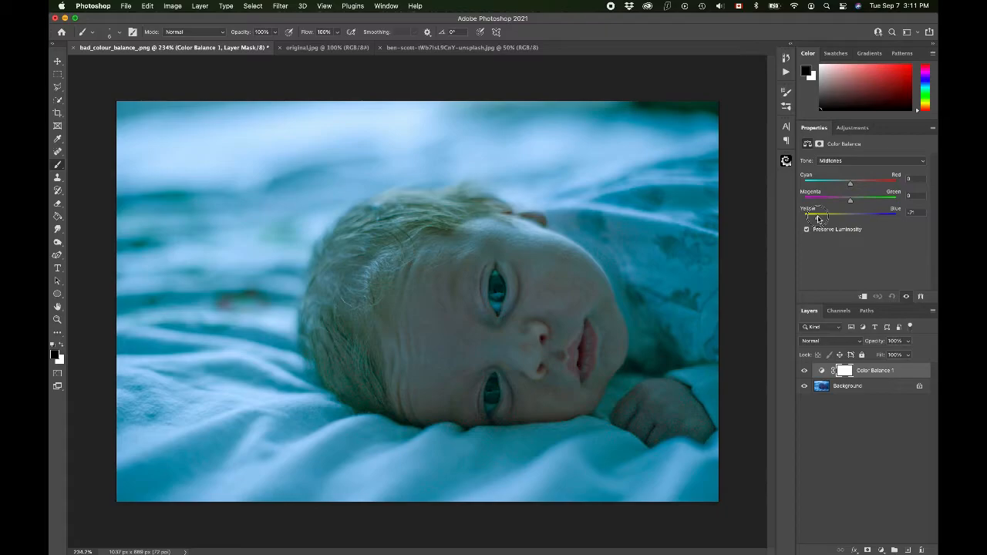
left_click_drag(820, 220, 820, 219)
left_click_drag(819, 219, 819, 219)
Step: Set the midtones Cyan–Red balance to +20 and Magenta–Green to 0
mouse_move(850, 186)
left_mouse_down()
mouse_move(817, 184)
mouse_move(865, 183)
left_mouse_up()
left_click_drag(865, 183, 861, 184)
left_click(851, 203)
left_click_drag(851, 203, 853, 204)
Step: Compare the photo with and without the Color Balance layer by toggling its visibility, and try out its Fill amount
left_click(865, 375)
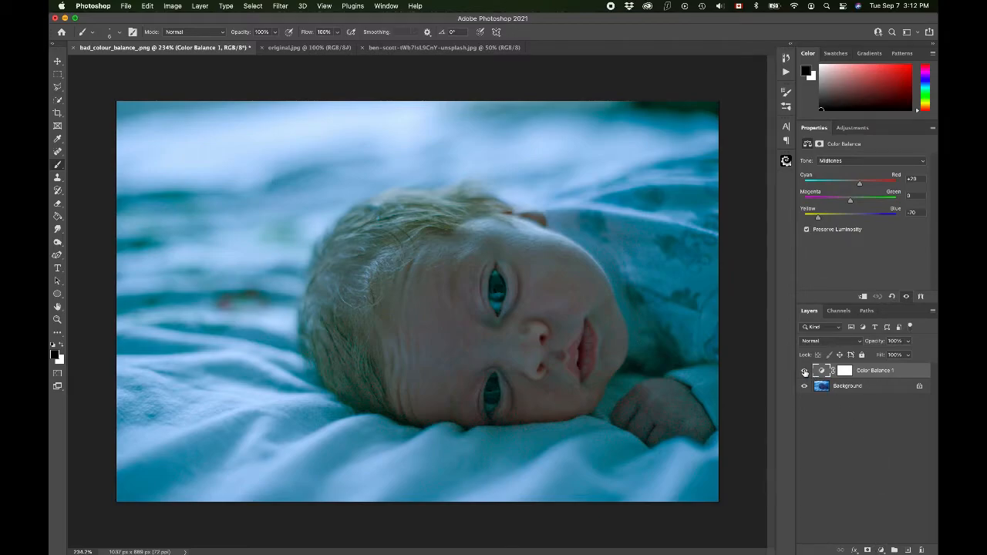
left_click(805, 371)
left_click(804, 371)
left_click(805, 371)
left_click(805, 371)
left_click(804, 371)
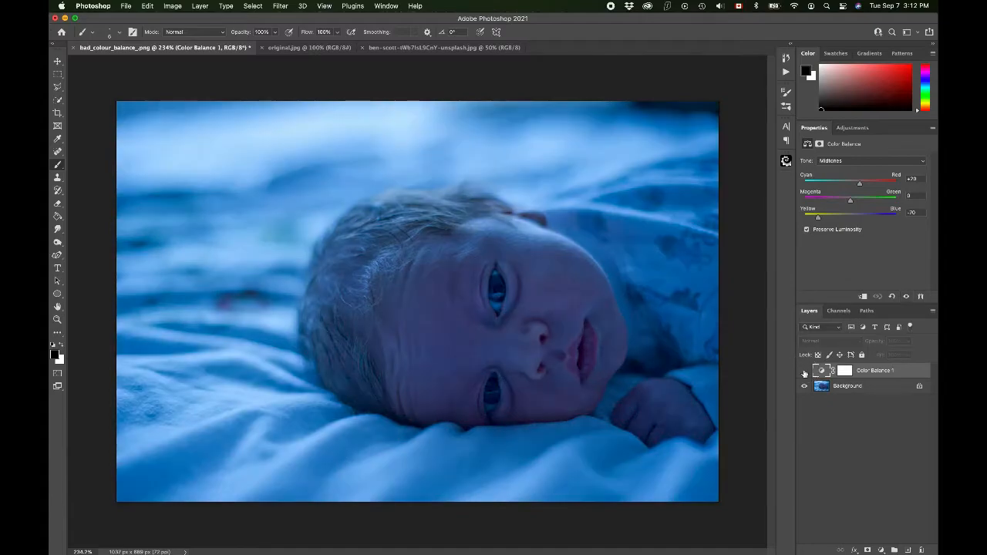
left_click(804, 371)
left_click(909, 355)
mouse_move(909, 357)
left_mouse_down()
mouse_move(806, 347)
mouse_move(926, 356)
left_mouse_up()
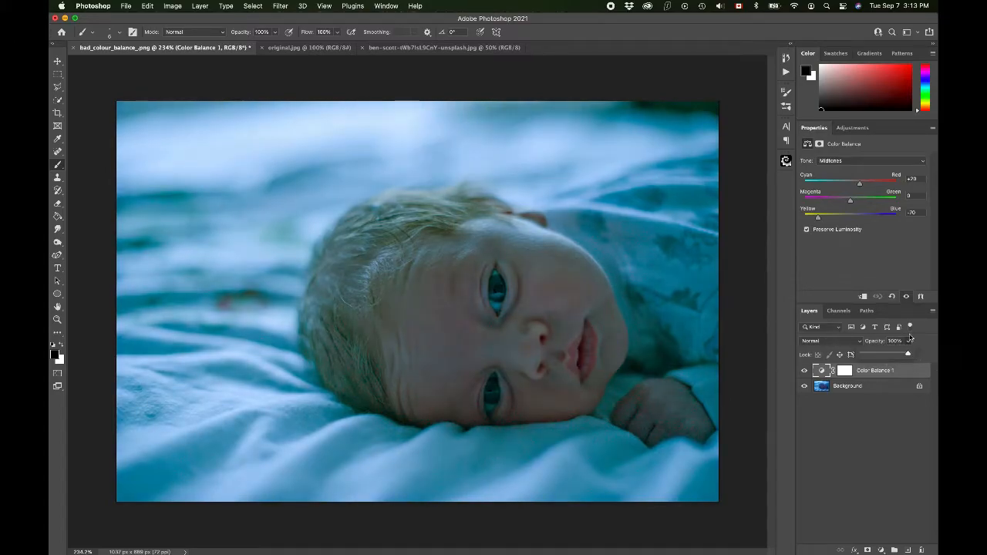
Step: Add a Hue/Saturation adjustment layer and, for the Blues range, set Hue to +5 and Saturation to +100
left_click(882, 550)
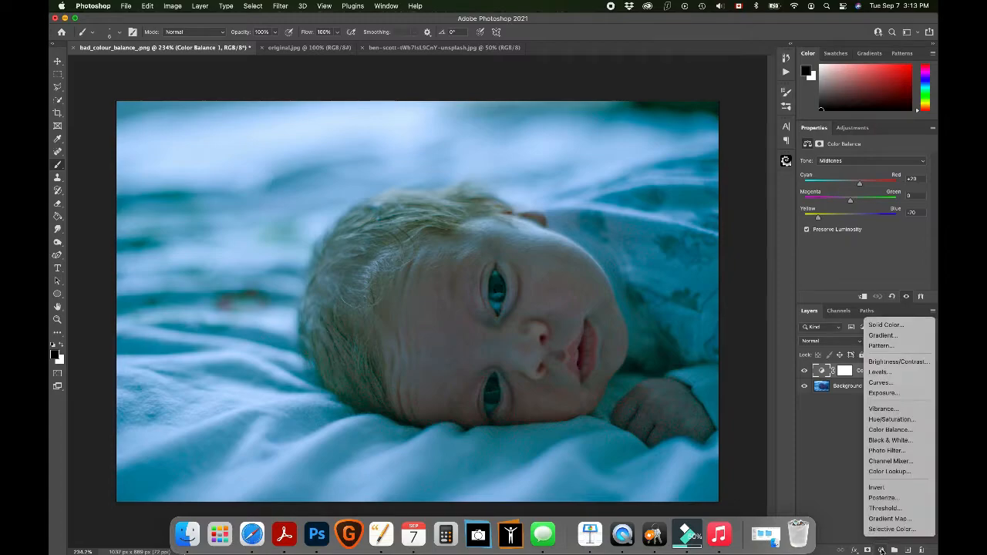
left_click(895, 420)
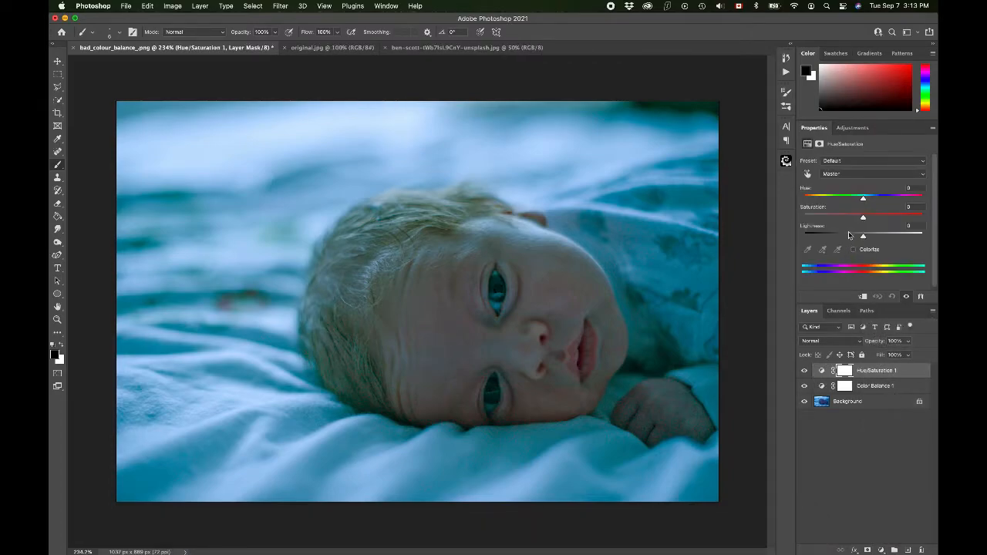
left_click(851, 175)
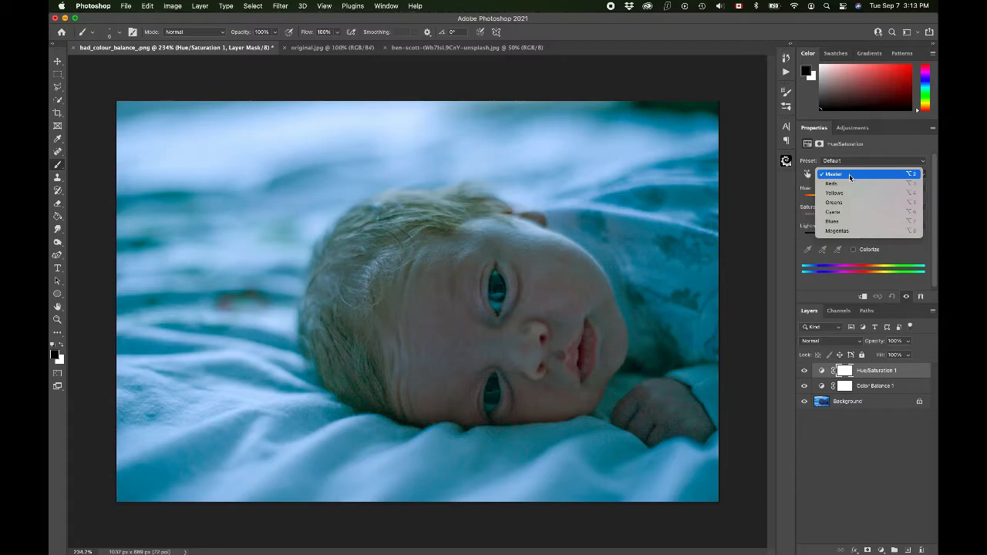
left_click(858, 222)
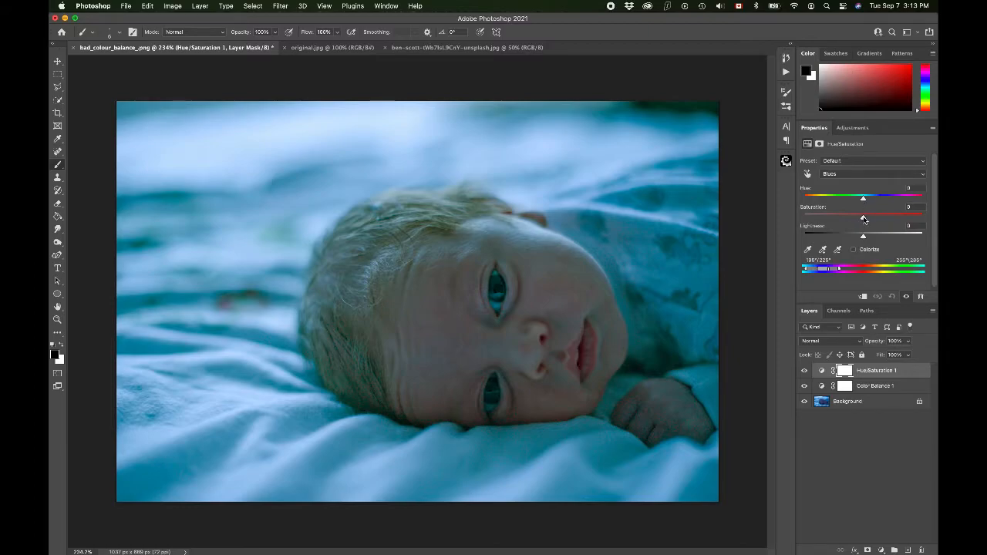
mouse_move(864, 200)
left_mouse_down()
mouse_move(844, 199)
mouse_move(913, 206)
mouse_move(857, 203)
mouse_move(867, 210)
left_mouse_up()
left_click_drag(864, 220, 936, 245)
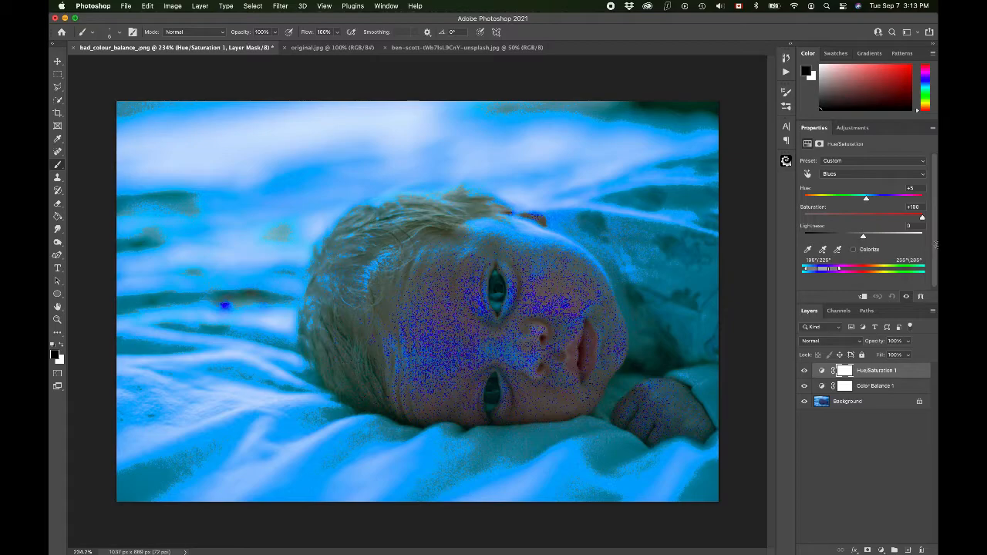
Step: For the Blues range of the Hue/Saturation layer, set Saturation to -23 and Lightness to +75
mouse_move(936, 244)
left_mouse_down()
mouse_move(786, 246)
mouse_move(936, 240)
left_mouse_up()
left_click_drag(922, 218, 936, 247)
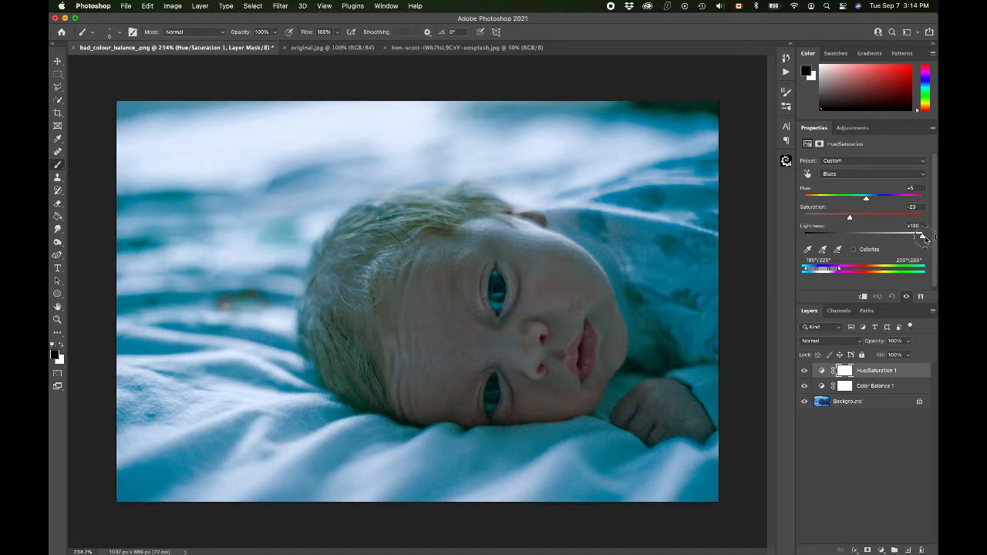
left_click_drag(925, 240, 909, 241)
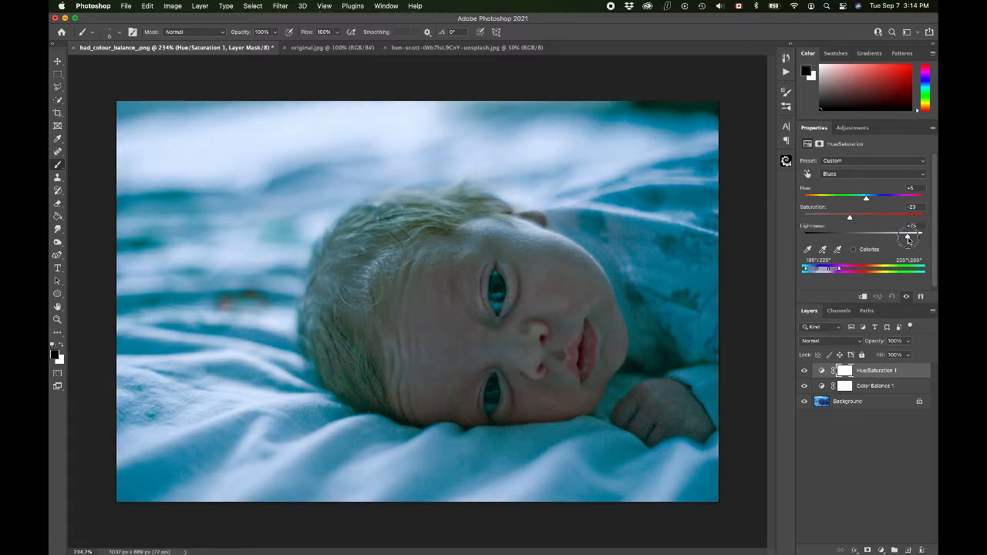
Step: Switch the Hue/Saturation layer to the Cyans range and set Saturation to -23 and Lightness to +12
left_click(843, 174)
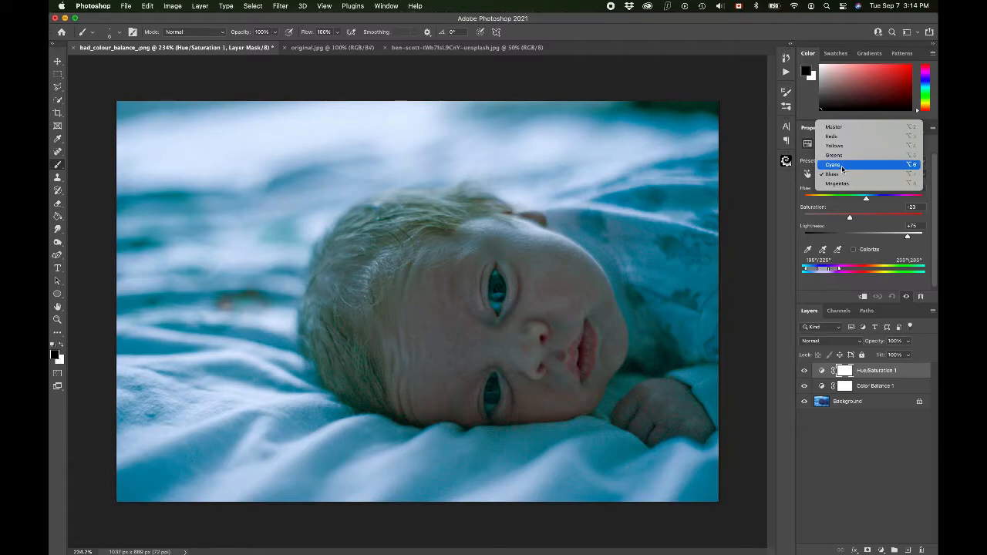
left_click(843, 167)
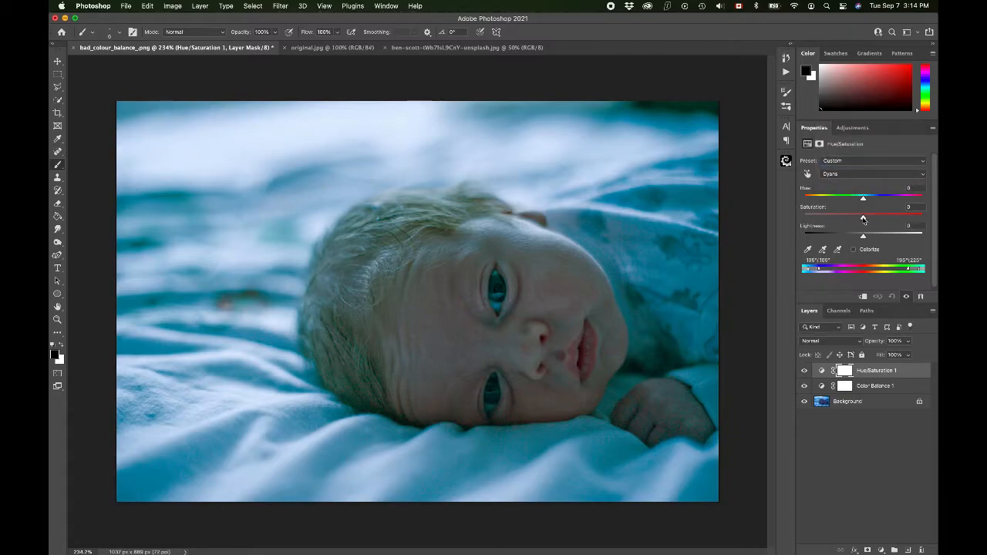
mouse_move(864, 198)
left_mouse_down()
mouse_move(885, 199)
mouse_move(853, 199)
mouse_move(864, 201)
left_mouse_up()
left_click_drag(864, 200, 853, 222)
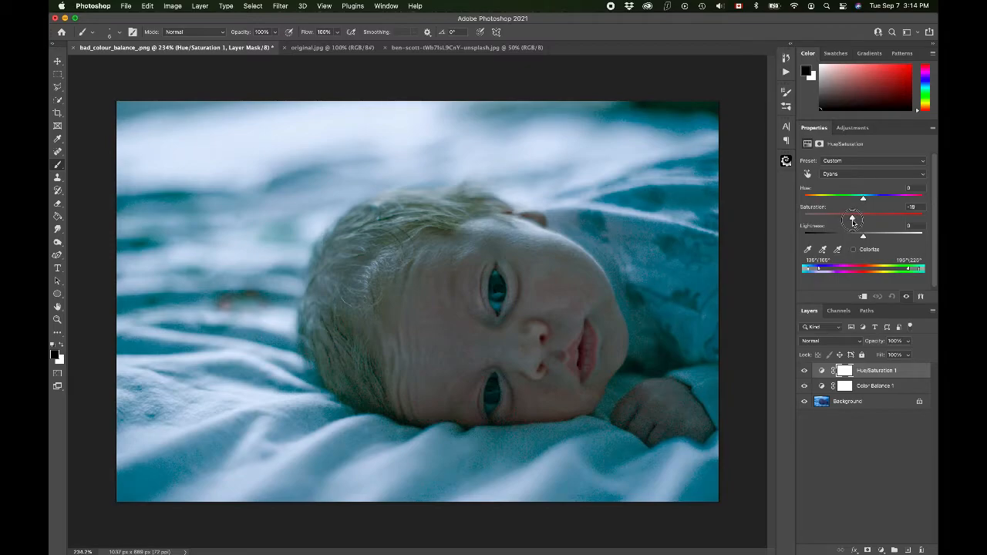
left_click_drag(853, 222, 850, 221)
mouse_move(865, 238)
left_mouse_down()
mouse_move(928, 242)
mouse_move(871, 242)
left_mouse_up()
left_click_drag(877, 244, 871, 245)
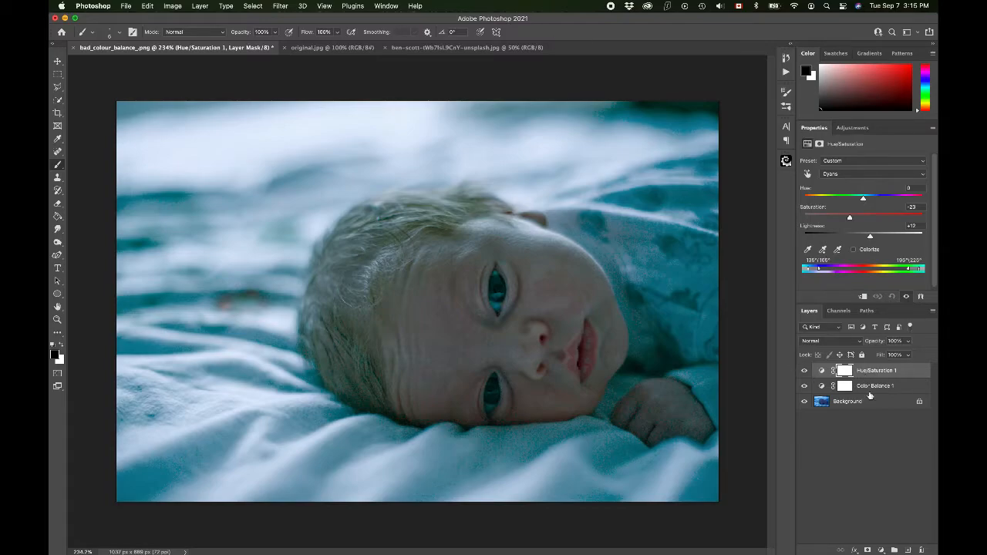
Step: Add a Photo Filter adjustment layer above Hue/Saturation 1 using Warming Filter (85)
left_click(882, 550)
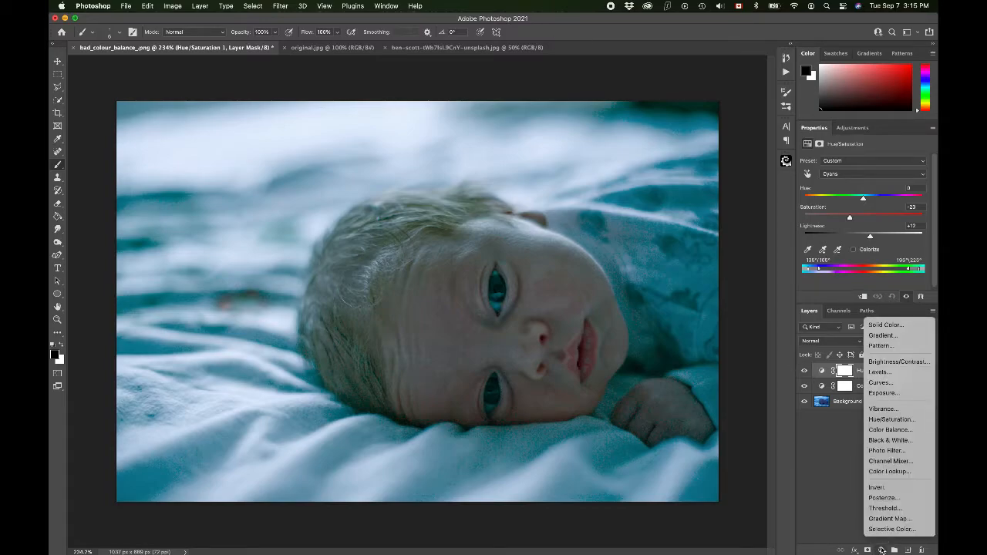
left_click(894, 451)
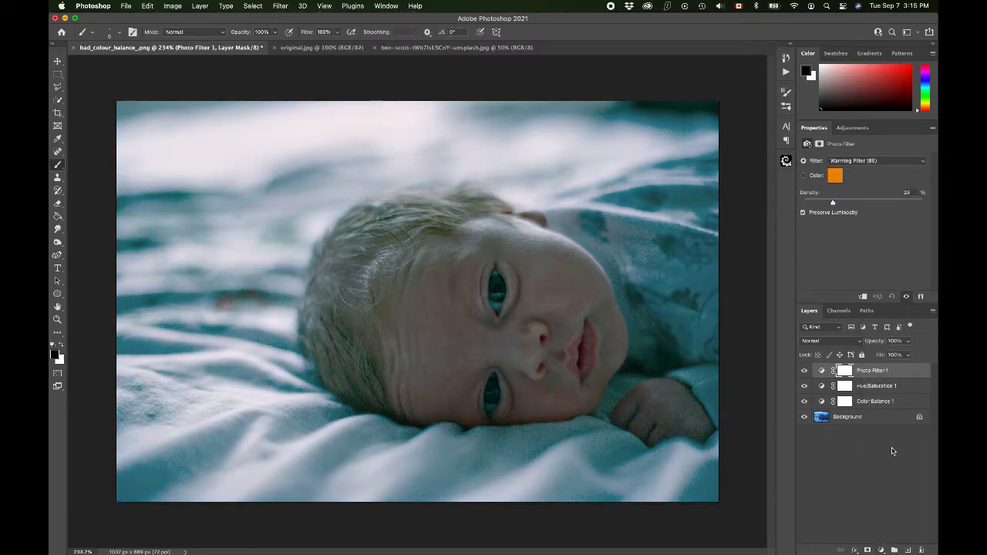
left_click(846, 162)
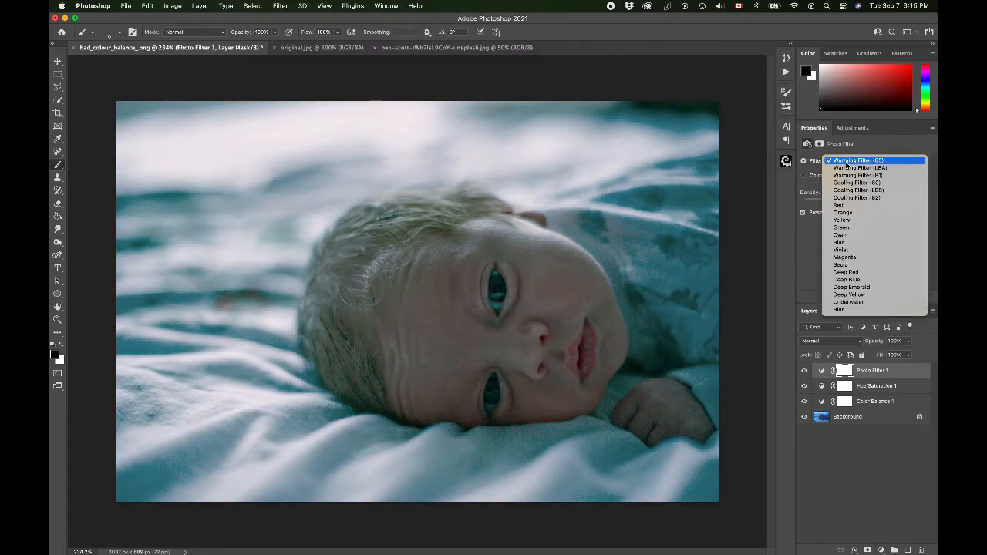
left_click(850, 163)
Step: Try the custom color option, Warming Filter (LBA), Warming Filter (81) and Cooling Filter (80), then restore Warming Filter (85)
left_click(804, 177)
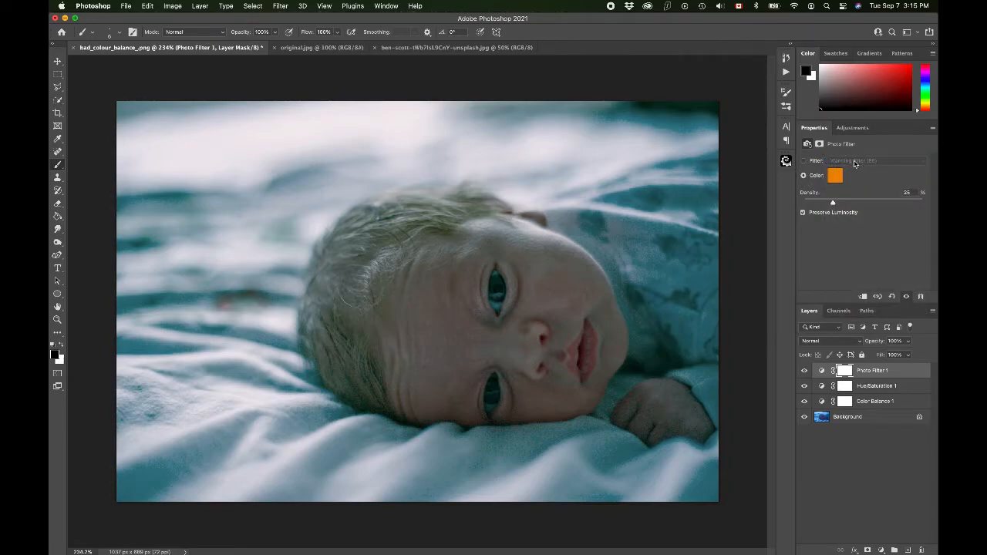
left_click(803, 162)
left_click(851, 164)
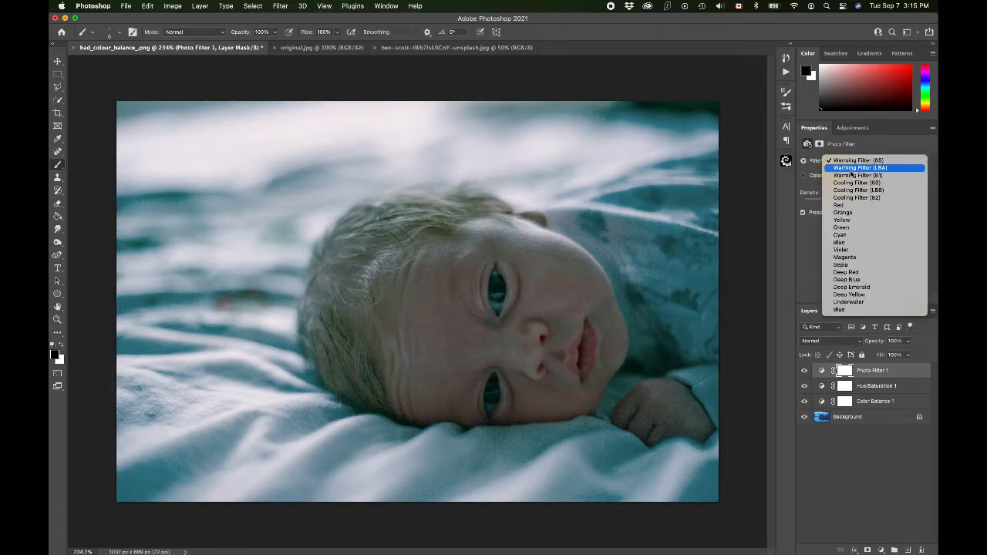
left_click(852, 170)
left_click(855, 163)
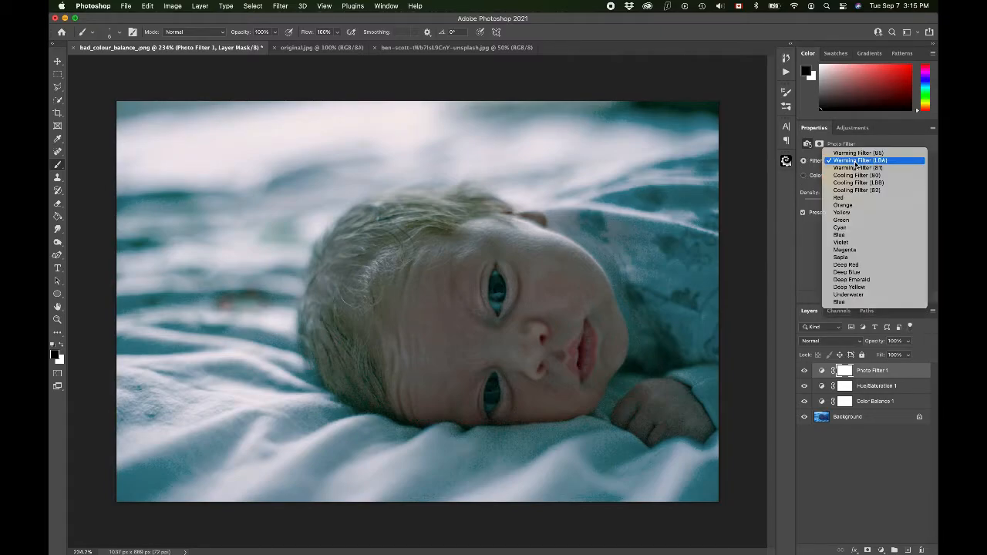
left_click(856, 170)
left_click(861, 162)
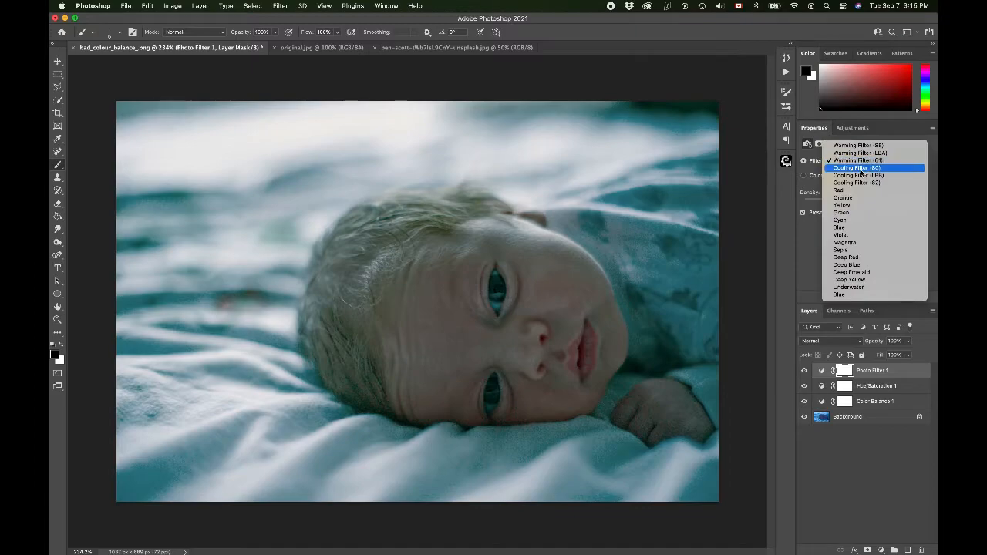
left_click(863, 168)
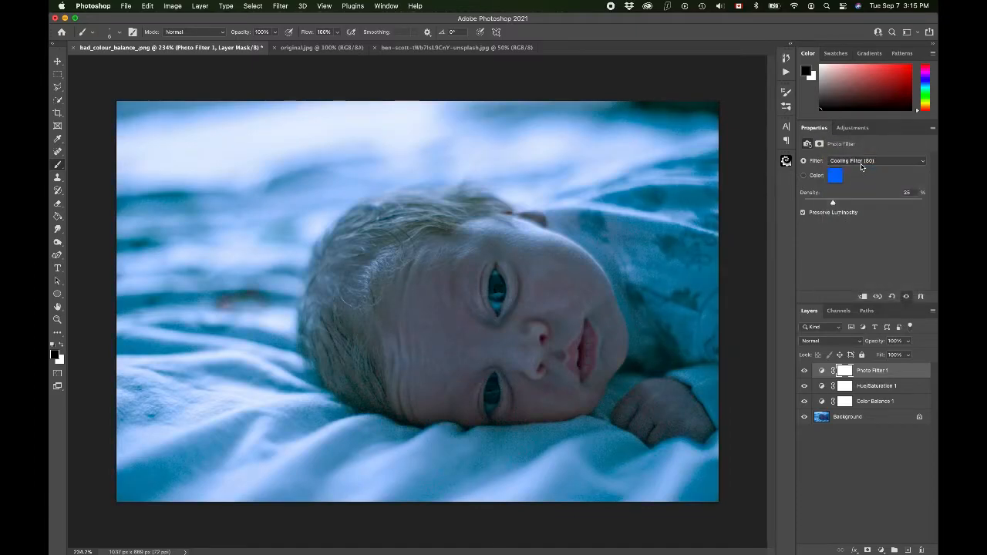
left_click(862, 168)
left_click(864, 144)
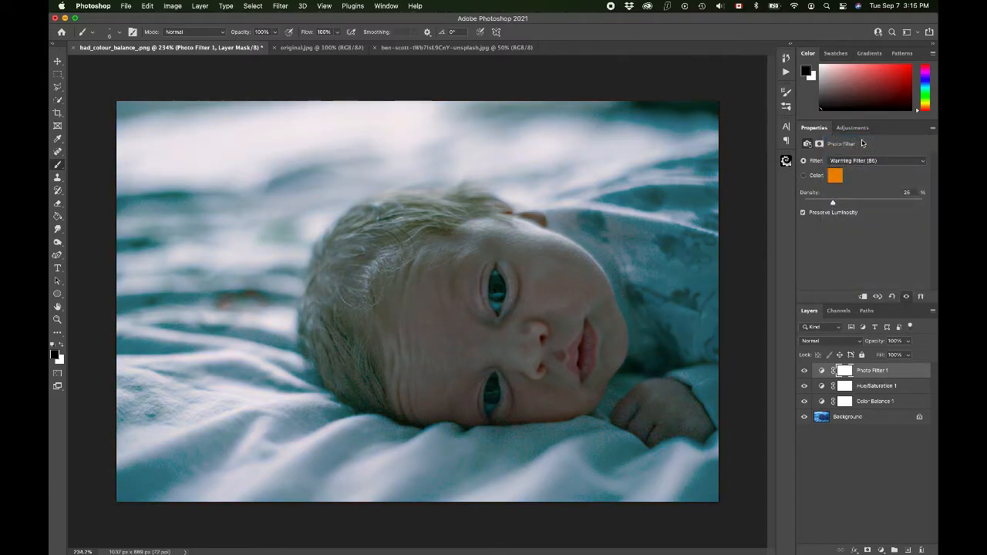
Step: Compare the photo with and without the Photo Filter layer by toggling its visibility
left_click(805, 371)
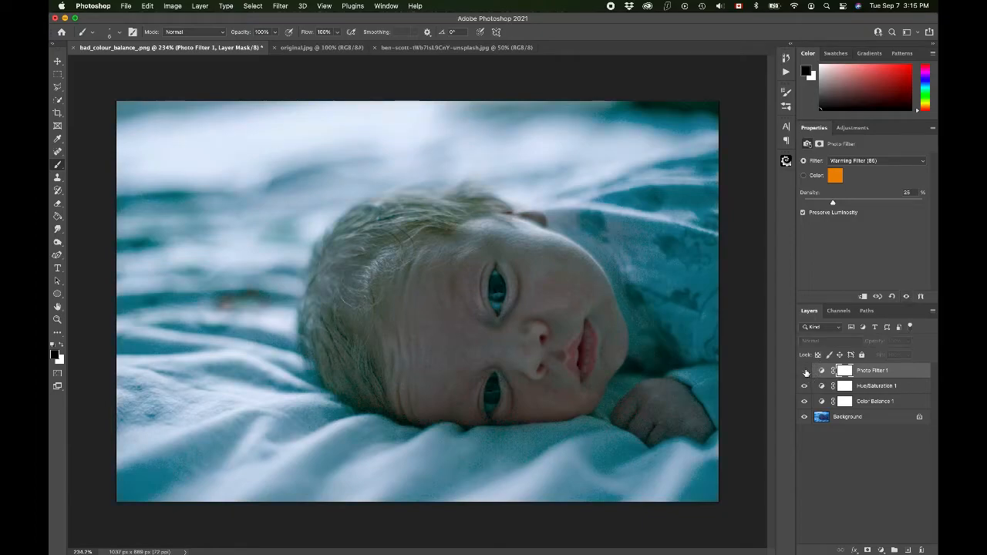
left_click(805, 371)
left_click(805, 371)
left_click(805, 371)
left_click(806, 371)
left_click(805, 371)
left_click(805, 371)
left_click(806, 371)
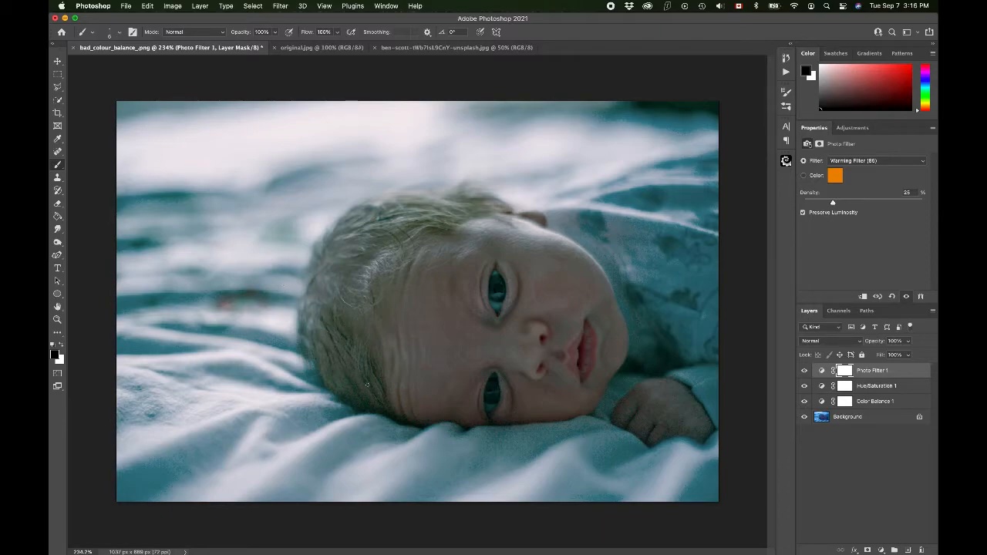
Step: Reopen the Hue/Saturation 1 settings and adjust the Saturation and Lightness of the Greens range
left_click(844, 386)
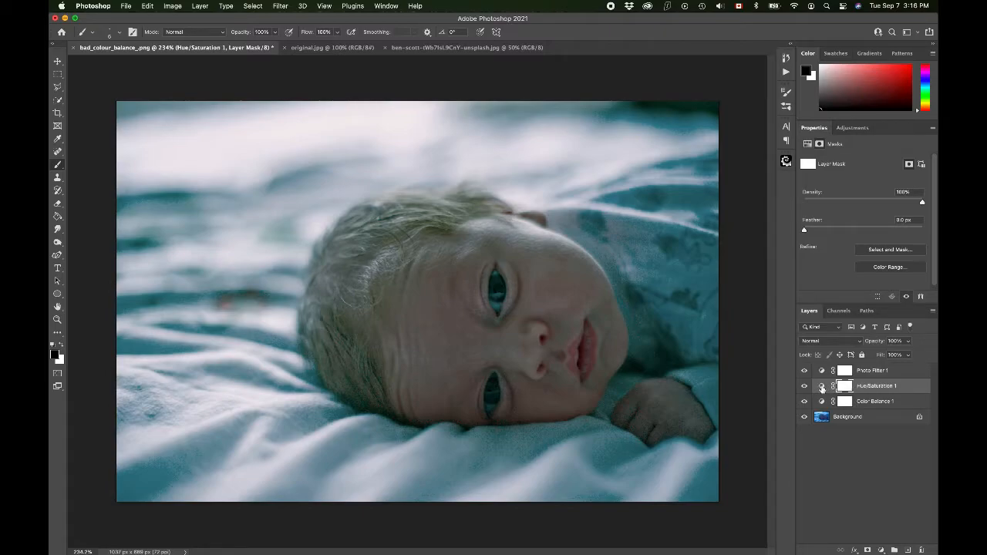
left_click(823, 387)
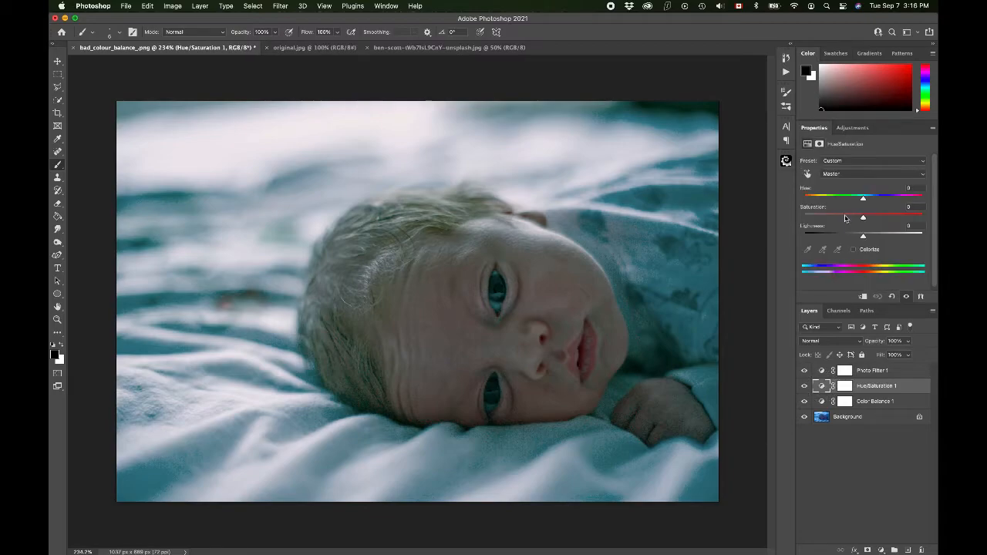
left_click(848, 174)
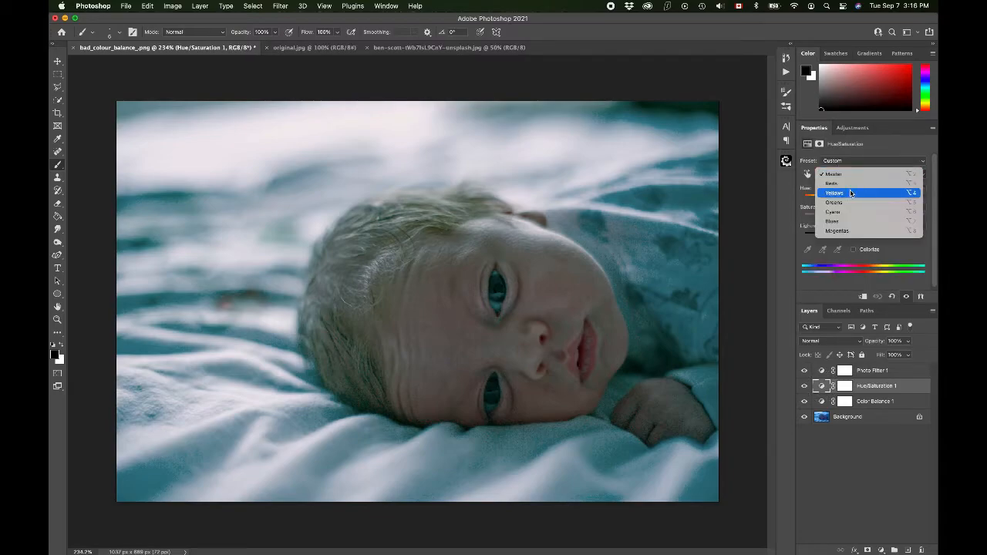
left_click(854, 202)
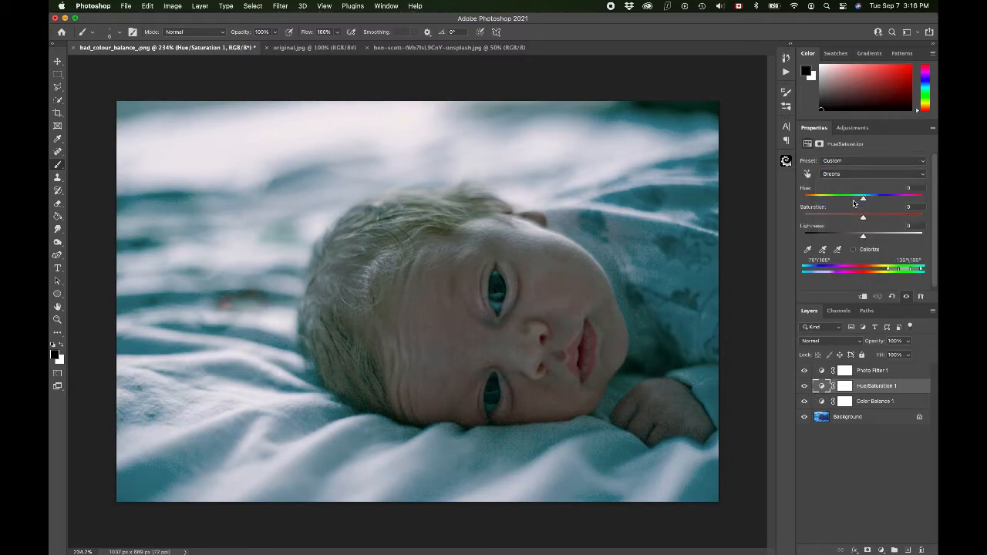
mouse_move(865, 219)
left_mouse_down()
mouse_move(935, 221)
mouse_move(835, 236)
mouse_move(870, 237)
left_mouse_up()
Step: Target the Hue/Saturation 1 layer mask and set up a soft black brush with 90 px size, 0% hardness and 48% opacity
left_click(846, 388)
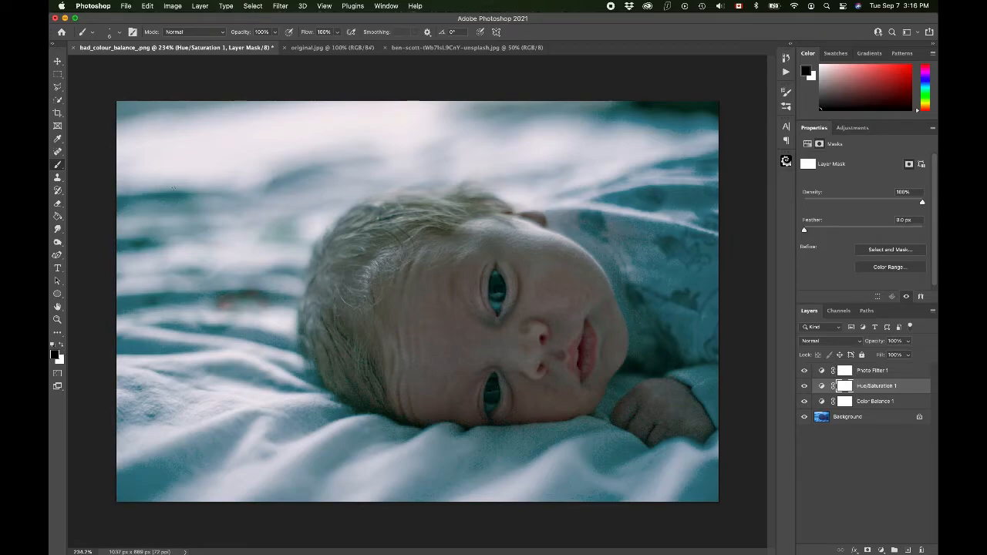
left_click(62, 347)
left_click(62, 347)
left_click(277, 32)
left_click(250, 44)
key("bracketright")
key("bracketright")
key("bracketright")
key("bracketright")
left_click(119, 32)
left_click(105, 85)
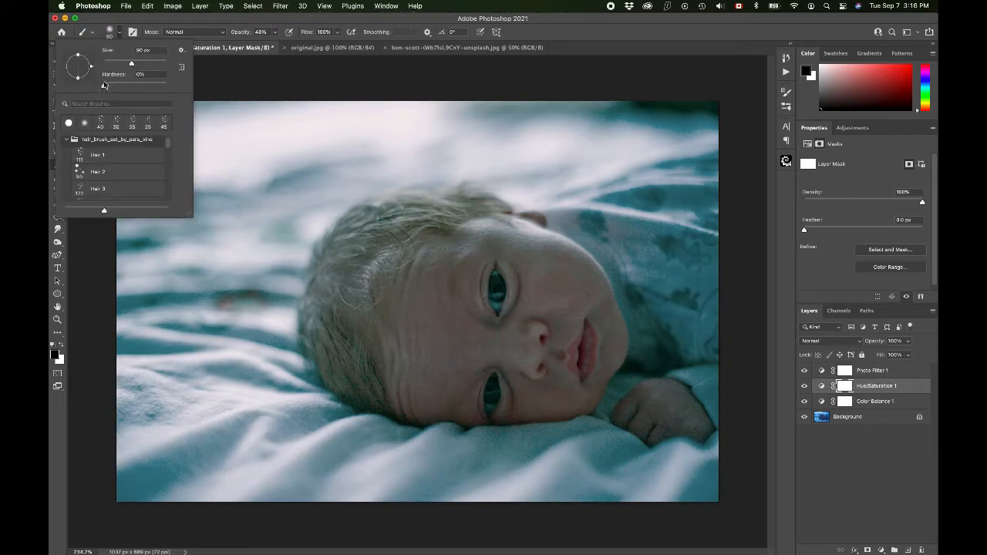
left_click(174, 29)
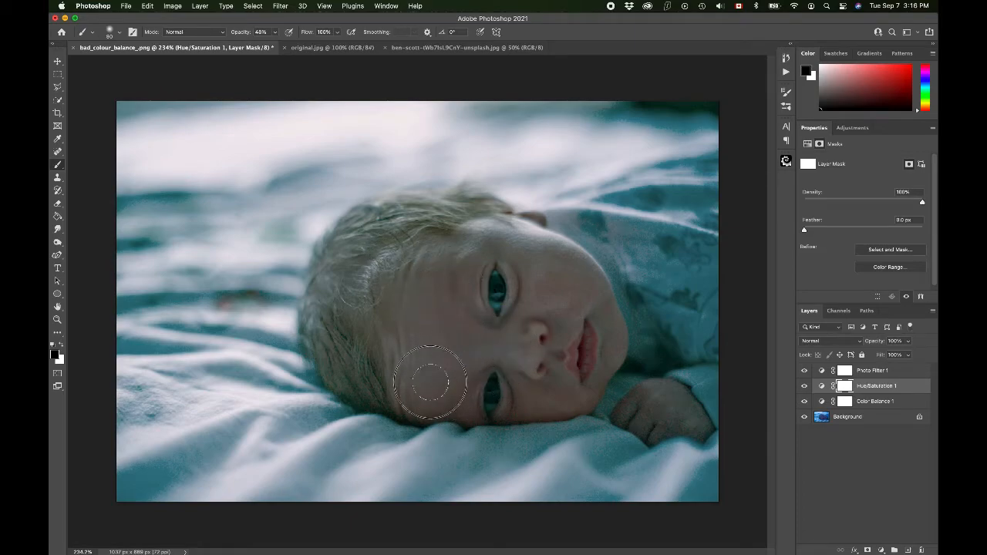
Step: Paint black over the baby's face on the Hue/Saturation mask, reducing the brush size for the finer areas
mouse_move(461, 353)
left_mouse_down()
mouse_move(444, 307)
mouse_move(459, 313)
mouse_move(460, 247)
mouse_move(533, 250)
mouse_move(545, 294)
mouse_move(540, 252)
mouse_move(591, 282)
mouse_move(491, 243)
mouse_move(543, 241)
left_mouse_up()
key("bracketleft")
key("bracketleft")
mouse_move(541, 273)
left_mouse_down()
mouse_move(567, 276)
mouse_move(549, 280)
mouse_move(538, 304)
mouse_move(580, 300)
mouse_move(560, 346)
mouse_move(511, 348)
mouse_move(525, 322)
mouse_move(488, 351)
mouse_move(519, 358)
mouse_move(538, 393)
mouse_move(555, 391)
mouse_move(558, 366)
mouse_move(560, 382)
mouse_move(604, 357)
mouse_move(614, 325)
mouse_move(602, 306)
mouse_move(613, 355)
left_mouse_up()
mouse_move(412, 351)
left_mouse_down()
mouse_move(405, 374)
mouse_move(452, 389)
mouse_move(422, 399)
mouse_move(461, 383)
left_mouse_up()
mouse_move(465, 280)
left_mouse_down()
mouse_move(461, 303)
mouse_move(453, 290)
mouse_move(433, 302)
mouse_move(438, 271)
mouse_move(420, 283)
mouse_move(473, 245)
mouse_move(427, 256)
mouse_move(404, 276)
mouse_move(392, 317)
mouse_move(398, 379)
mouse_move(441, 402)
left_mouse_up()
Step: Add a Selective Color adjustment layer above Photo Filter 1 and set Cyan to -100% for the Cyans
left_click(845, 370)
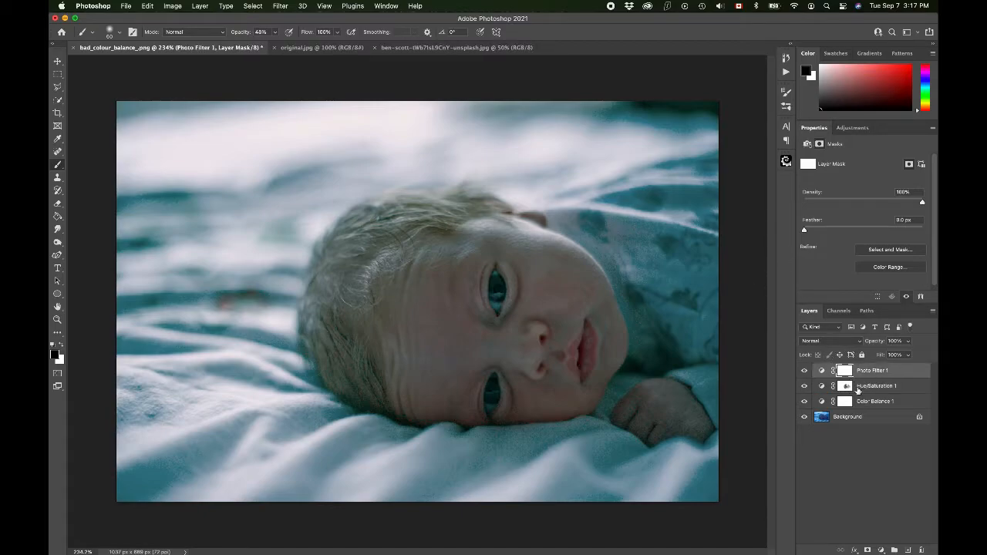
left_click(882, 549)
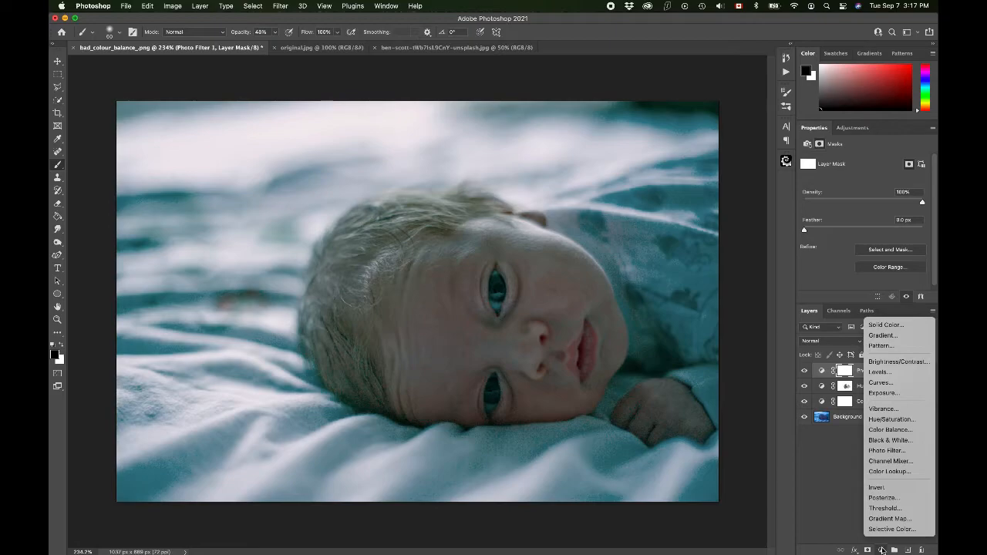
left_click(892, 530)
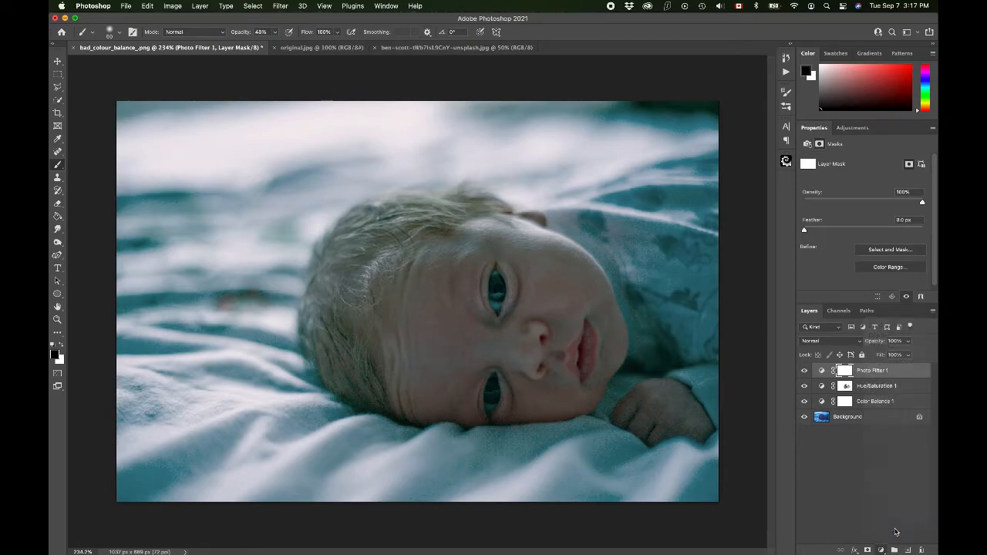
left_click(834, 173)
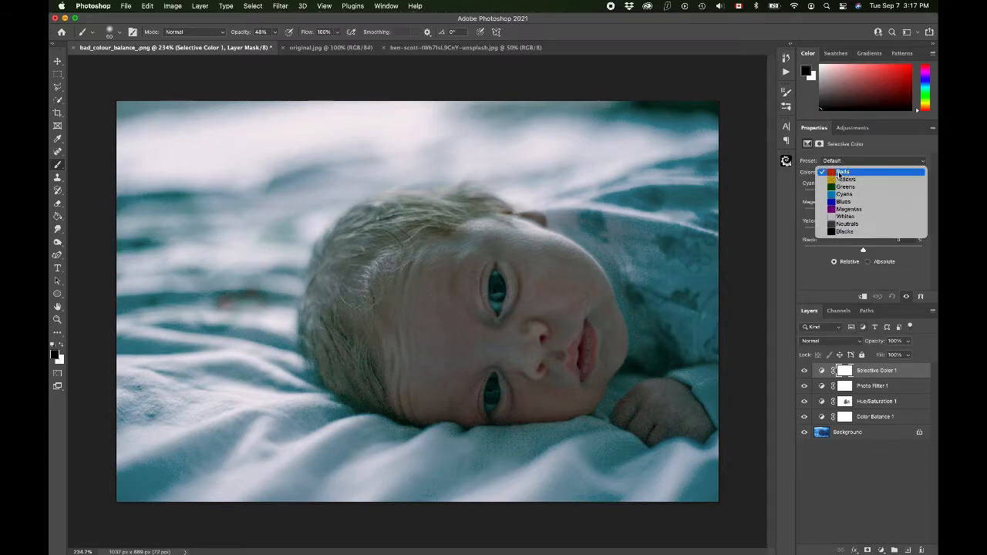
left_click(852, 198)
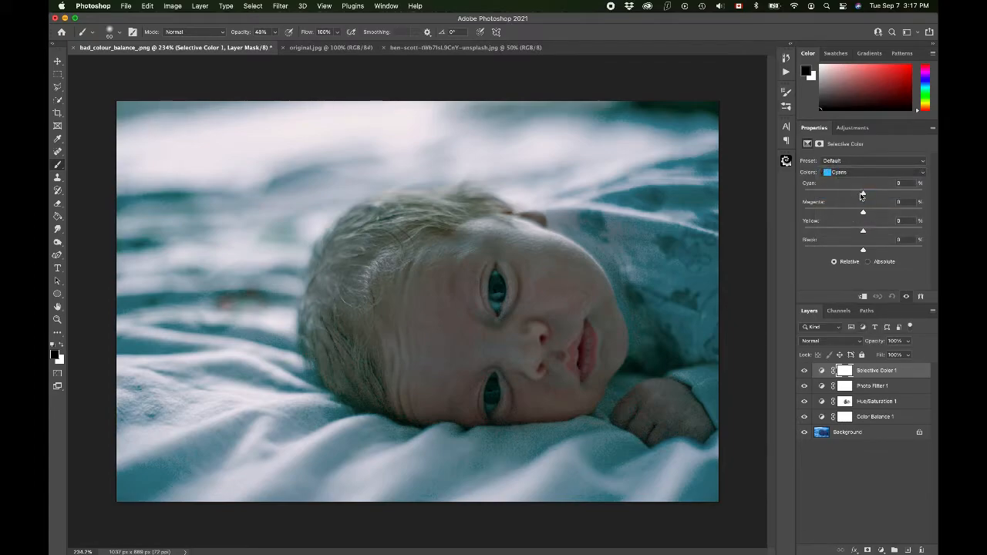
left_click_drag(863, 194, 770, 193)
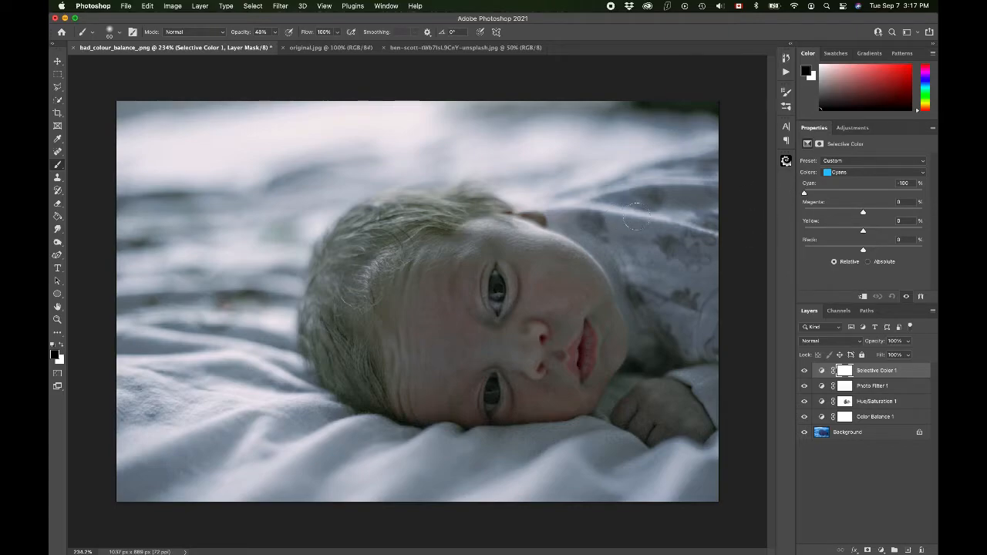
left_click(845, 371)
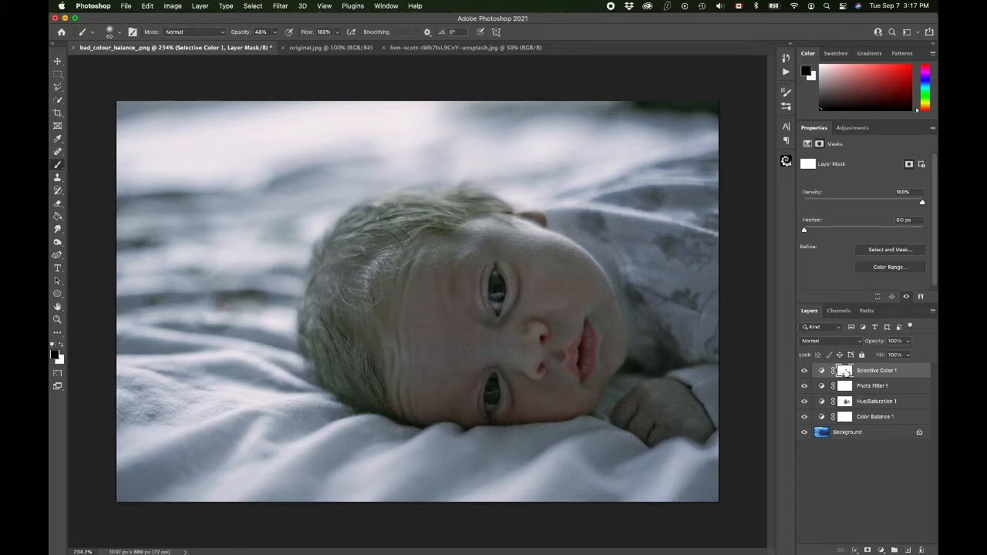
double_click(845, 371)
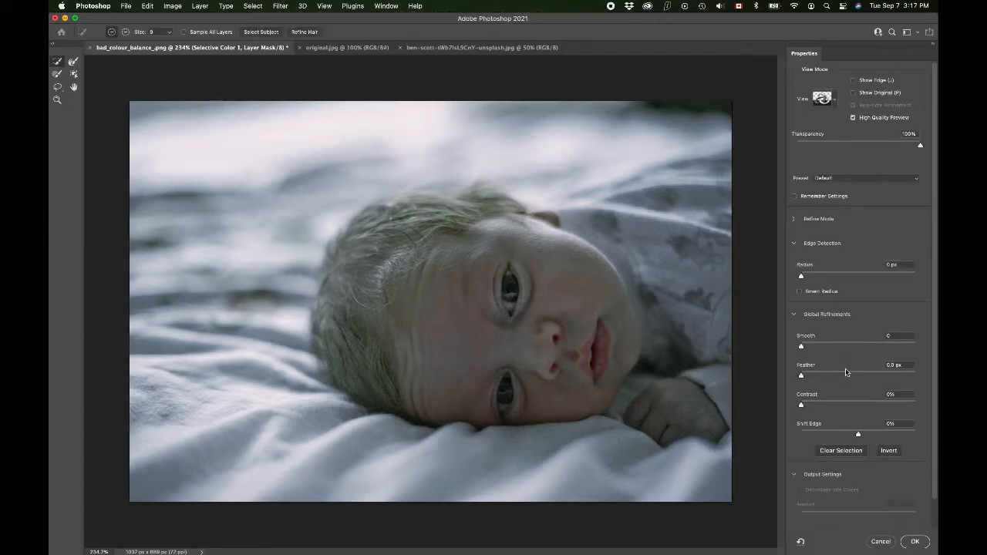
left_click(883, 543)
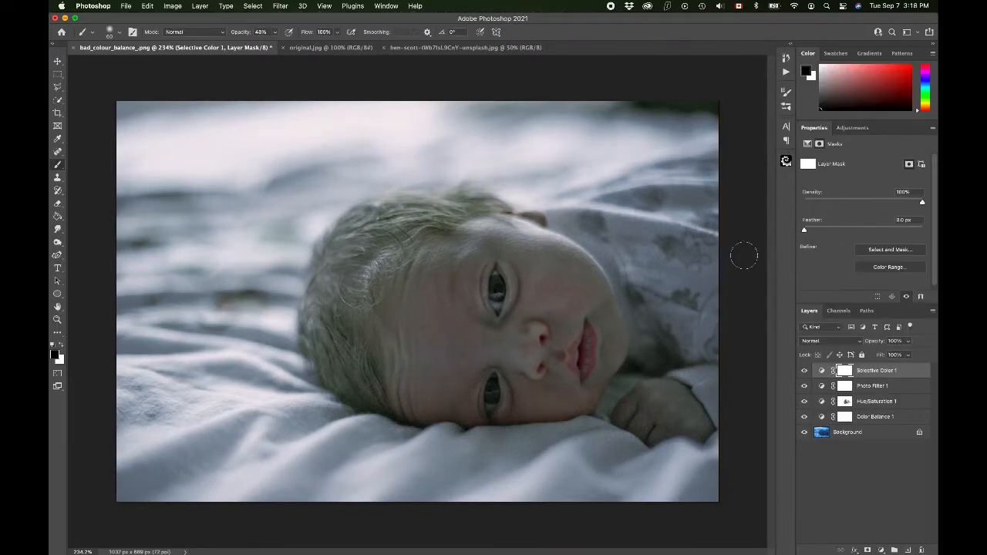
Step: Paint black on the Selective Color mask over the baby's clothing, and over both eyes with a smaller brush
key("]")
key("]")
mouse_move(588, 197)
left_mouse_down()
mouse_move(694, 193)
mouse_move(701, 231)
mouse_move(660, 319)
mouse_move(677, 343)
mouse_move(720, 176)
mouse_move(566, 223)
mouse_move(734, 403)
mouse_move(736, 289)
mouse_move(613, 231)
left_mouse_up()
key("bracketleft")
key("bracketleft")
key("bracketleft")
left_click_drag(494, 287, 497, 290)
key("bracketleft")
left_click_drag(492, 385, 495, 393)
Step: Compare the photo with and without the Selective Color layer by toggling its visibility
left_click(805, 371)
left_click(804, 371)
left_click(805, 371)
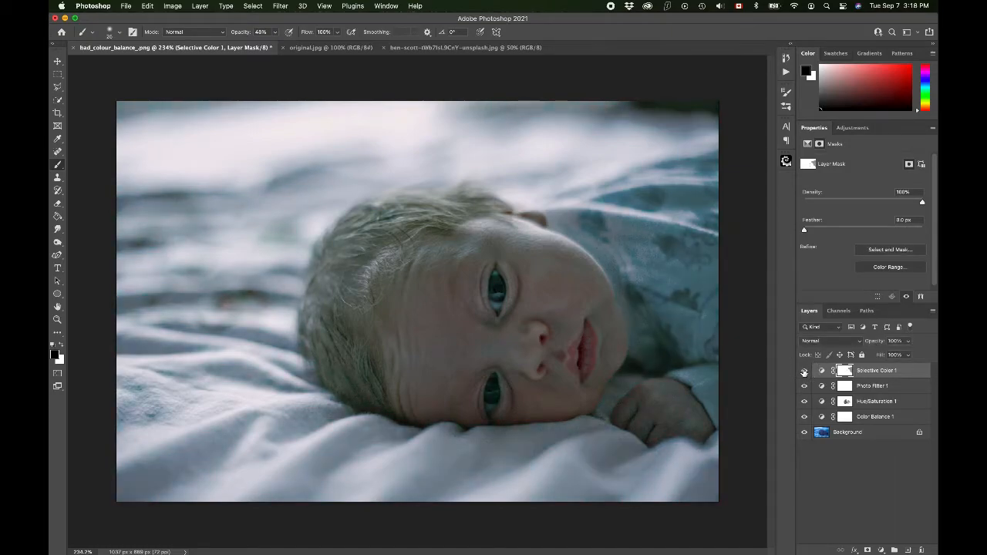
left_click(805, 371)
left_click(805, 371)
Step: Lower the Selective Color layer's opacity to about 58% and make white the foreground color
left_click(908, 342)
left_click_drag(892, 357, 890, 356)
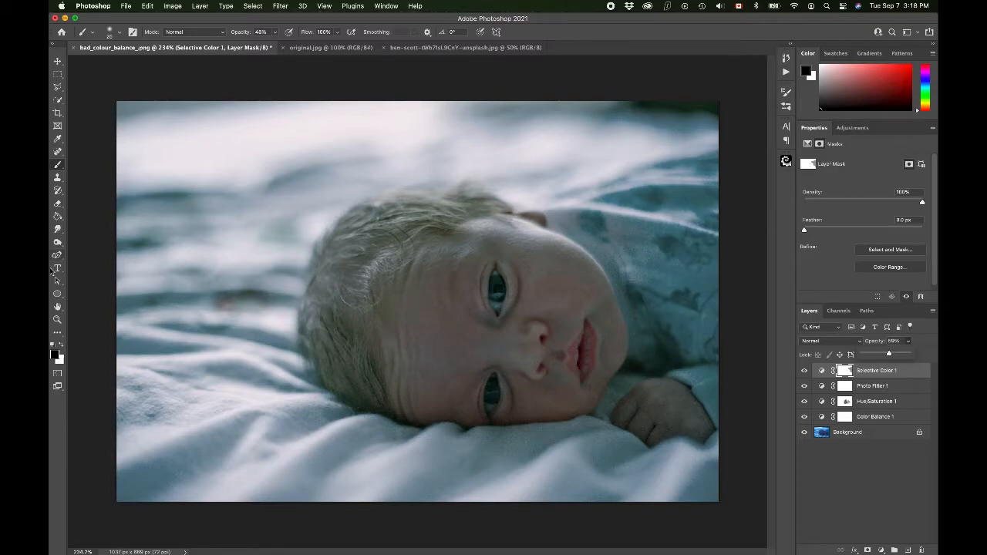
left_click(62, 347)
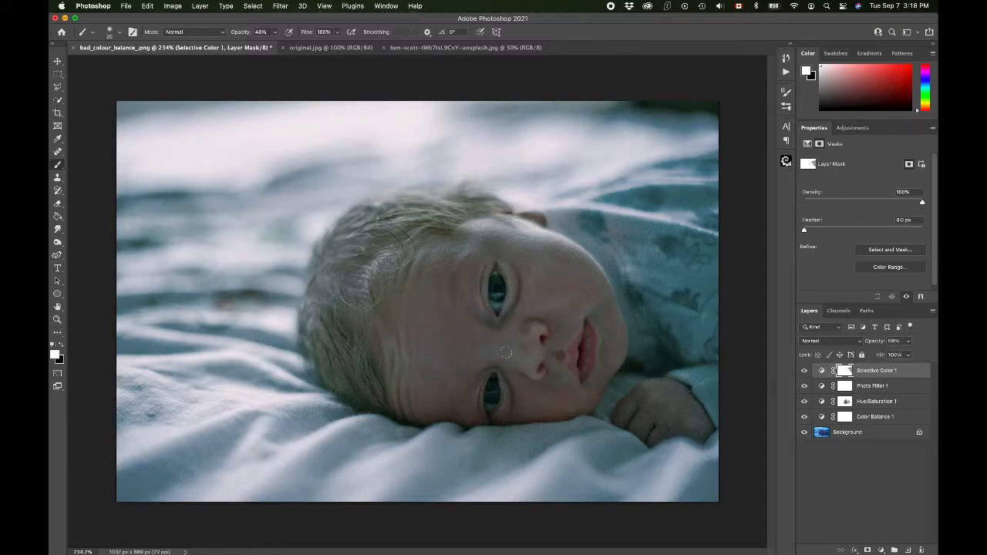
Step: Paint white on the Hue/Saturation 1 mask over the baby's forehead, nose and the skin around the eyes
left_click(845, 402)
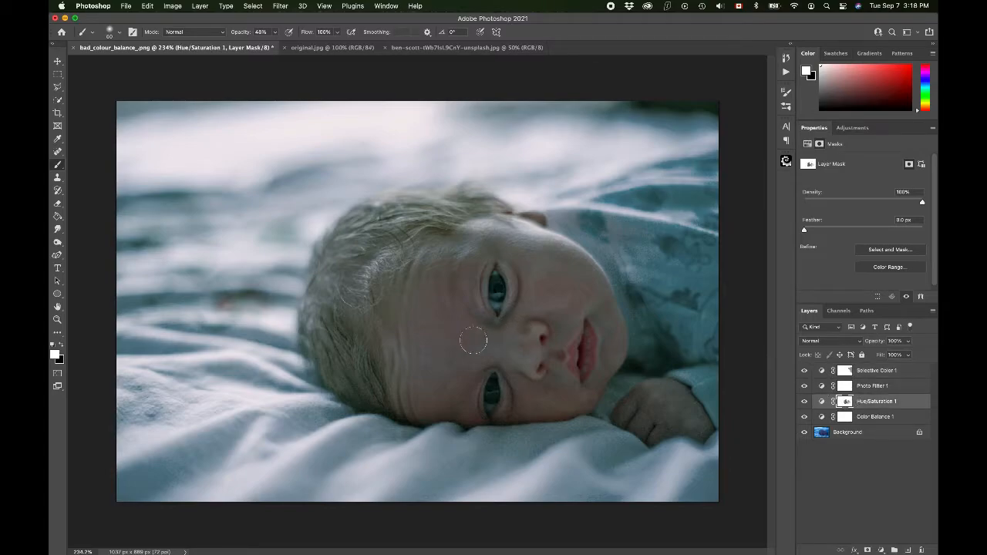
mouse_move(475, 346)
left_mouse_down()
mouse_move(520, 345)
mouse_move(478, 345)
mouse_move(497, 344)
mouse_move(447, 364)
mouse_move(431, 345)
mouse_move(409, 369)
mouse_move(463, 379)
mouse_move(463, 389)
mouse_move(496, 357)
left_mouse_up()
mouse_move(445, 308)
left_mouse_down()
mouse_move(490, 329)
mouse_move(527, 320)
mouse_move(560, 331)
mouse_move(584, 305)
mouse_move(612, 324)
mouse_move(539, 246)
mouse_move(471, 231)
mouse_move(561, 255)
mouse_move(485, 253)
mouse_move(434, 274)
mouse_move(460, 256)
mouse_move(425, 290)
mouse_move(434, 399)
mouse_move(495, 344)
mouse_move(534, 388)
mouse_move(532, 412)
mouse_move(581, 404)
mouse_move(614, 355)
mouse_move(604, 298)
mouse_move(571, 261)
mouse_move(545, 288)
left_mouse_up()
scroll(532, 137, "down", 3)
scroll(532, 139, "up", 3)
scroll(532, 139, "up", 1)
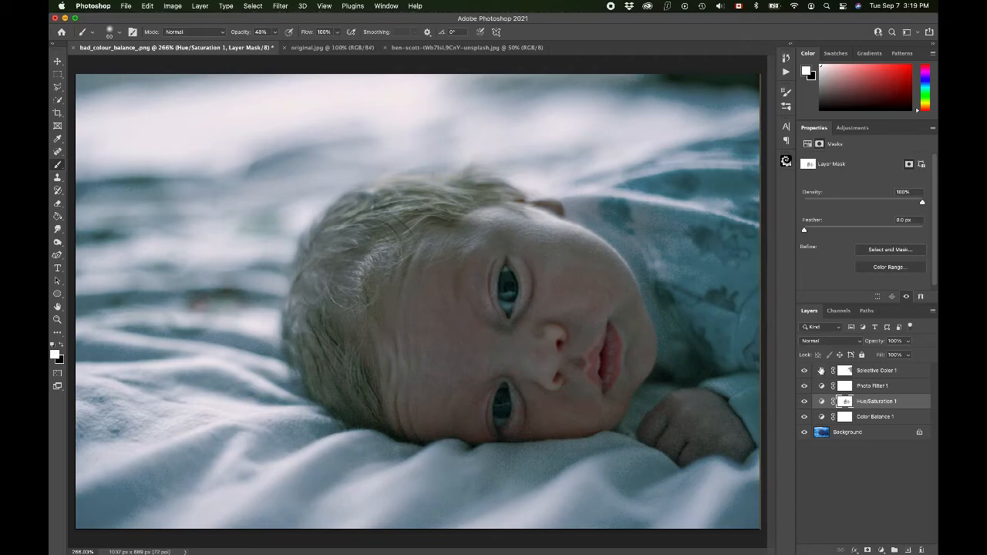
Step: Set Magenta to +27%, Yellow to +7% and Black to -37% for the Cyans in the Selective Color 1 layer
left_click(822, 371)
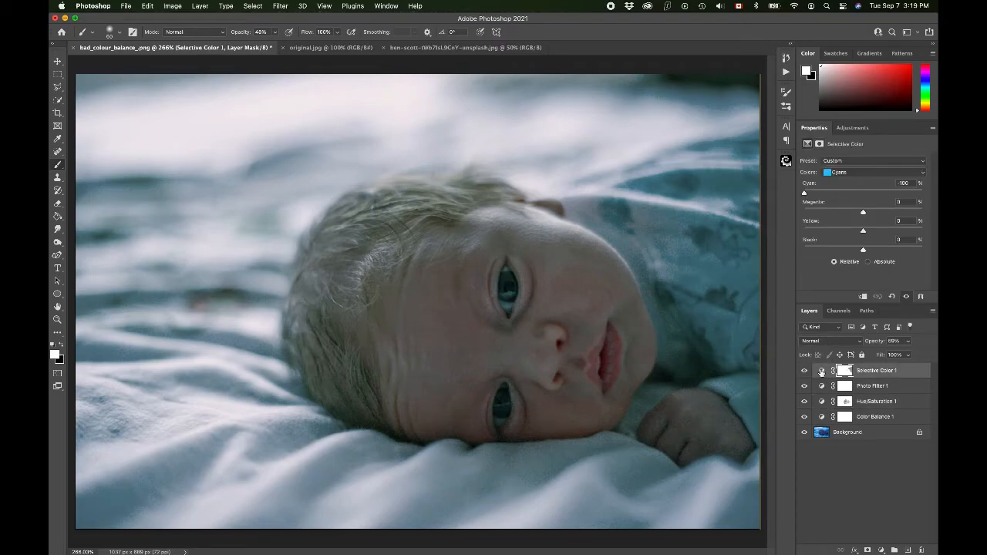
left_click(821, 371)
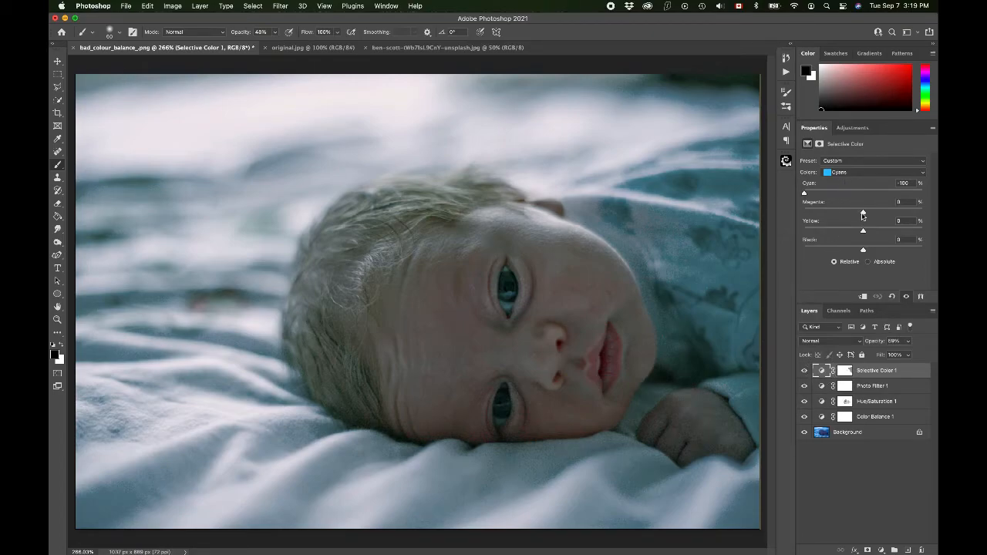
left_click_drag(862, 213, 842, 256)
scroll(666, 253, "down", 6)
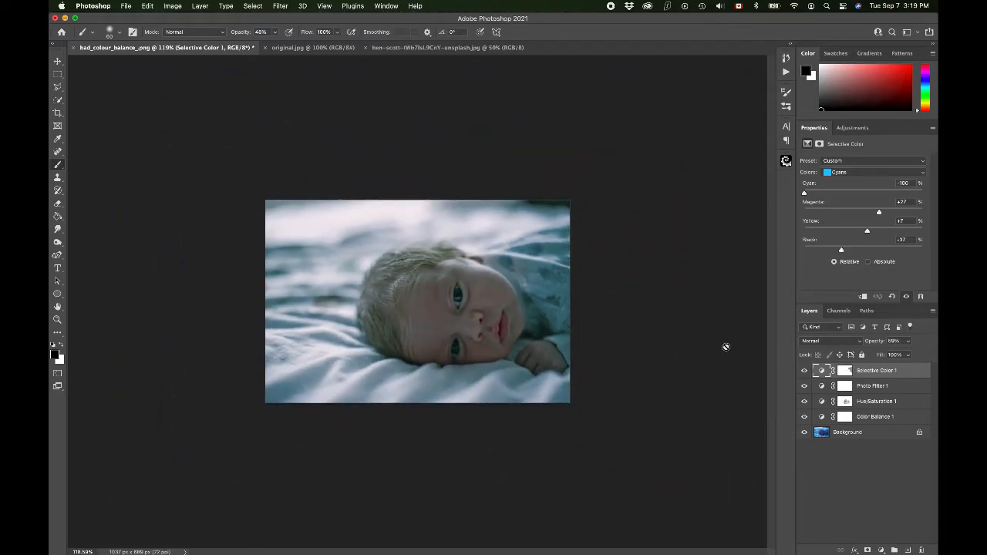
scroll(726, 347, "up", 3)
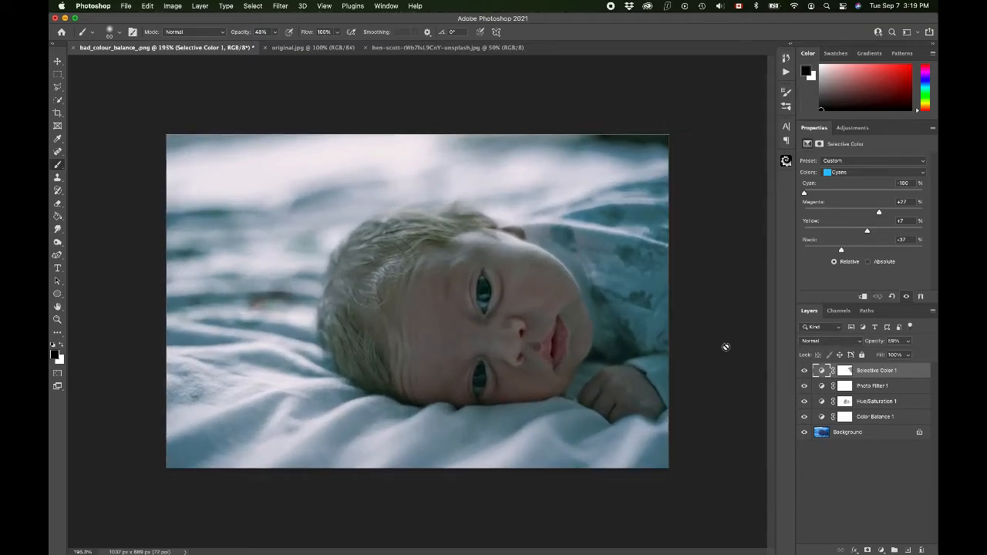
mouse_move(806, 374)
left_mouse_down()
mouse_move(804, 422)
mouse_move(805, 372)
left_mouse_up()
Step: Set Cyan to -27% for the Blues and to -34% for the Reds in the Selective Color adjustment
left_click(840, 171)
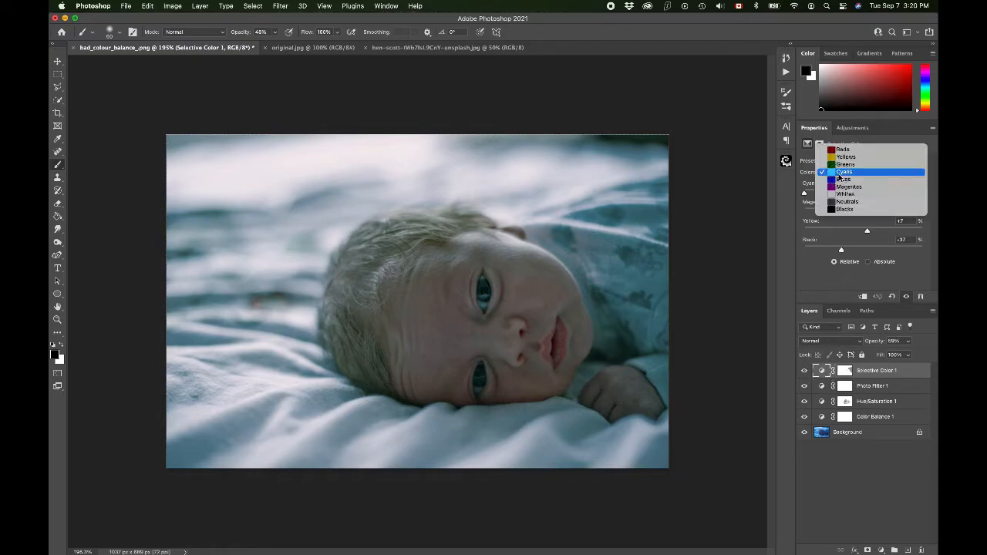
left_click(842, 180)
mouse_move(863, 196)
left_mouse_down()
mouse_move(769, 188)
mouse_move(932, 204)
mouse_move(668, 185)
mouse_move(848, 188)
left_mouse_up()
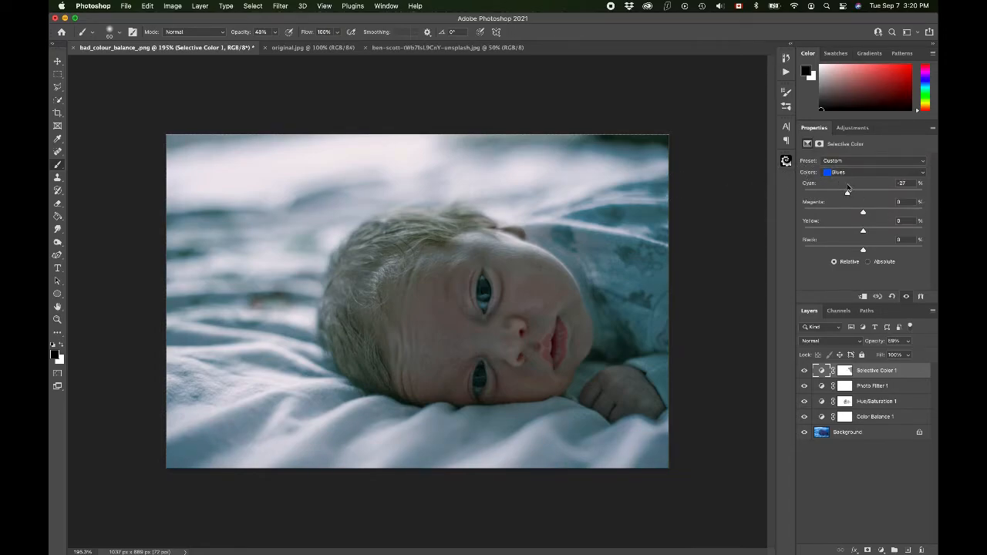
left_click(844, 172)
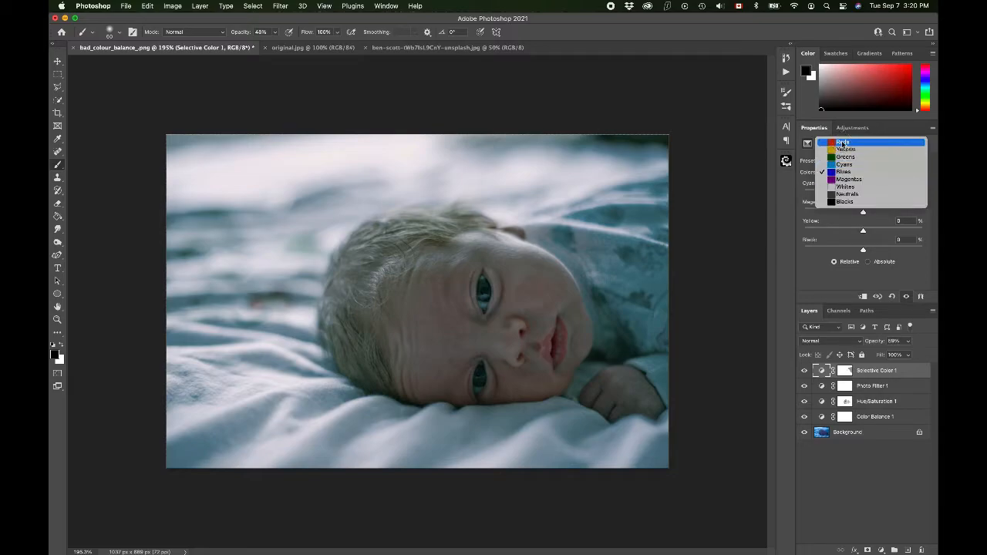
left_click(843, 143)
mouse_move(863, 196)
left_mouse_down()
mouse_move(668, 179)
mouse_move(844, 199)
left_mouse_up()
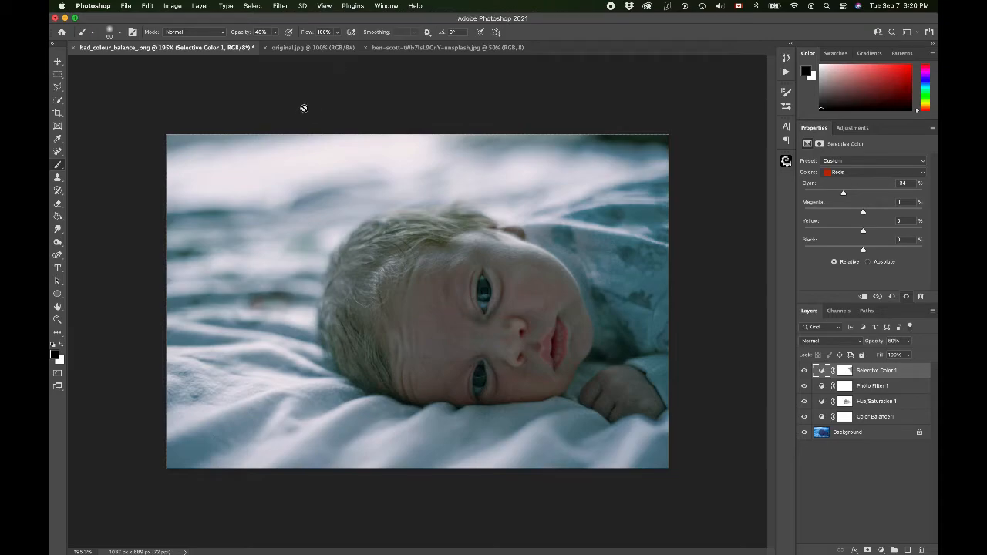
left_click(202, 5)
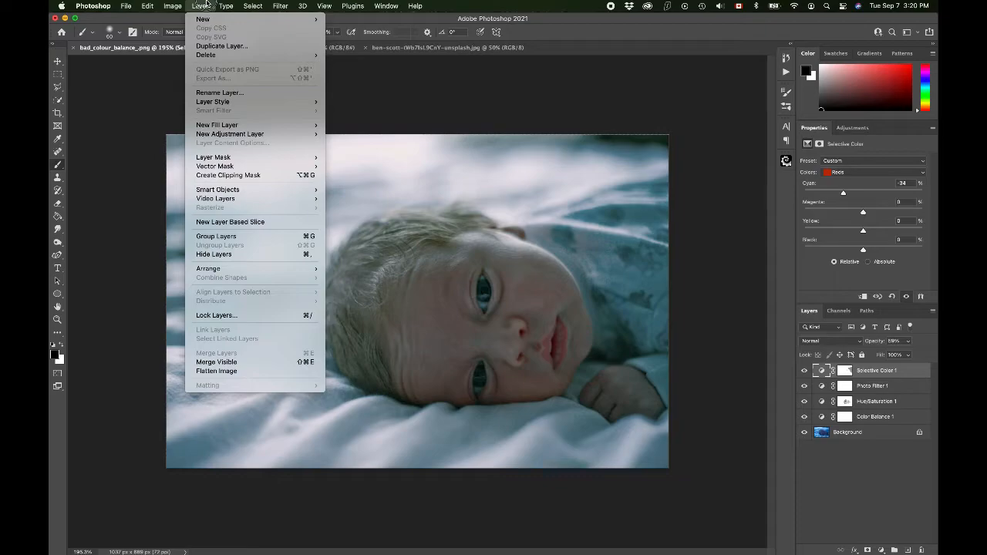
left_click(206, 3)
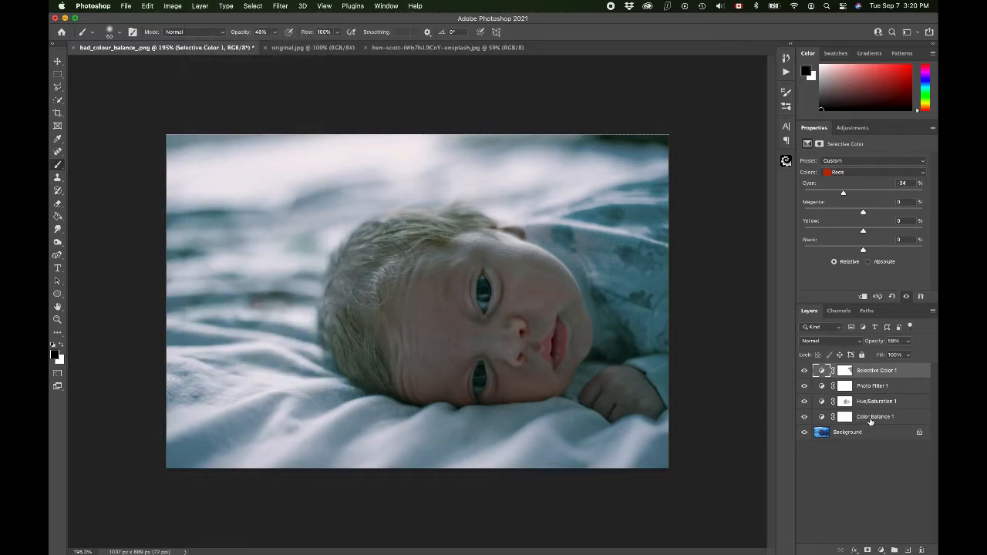
left_click(199, 5)
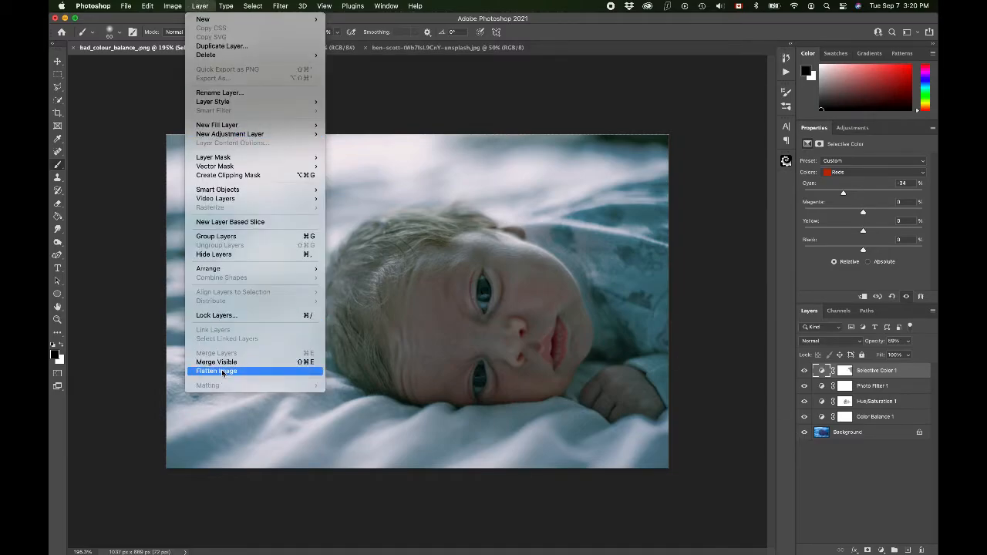
left_click(208, 5)
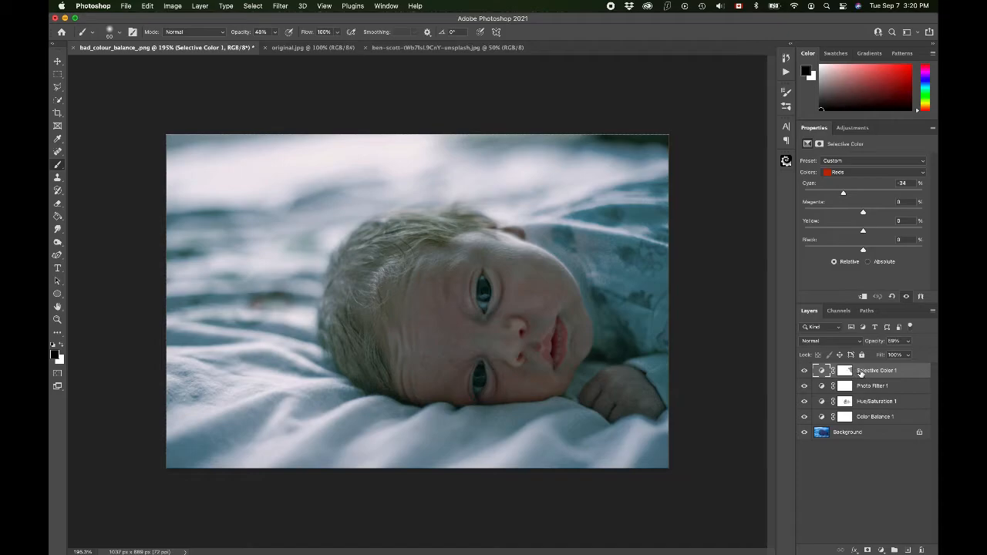
Step: Select all layers from Selective Color 1 down to Background and convert them to a Smart Object
left_click(862, 434, "shift")
right_click(866, 430)
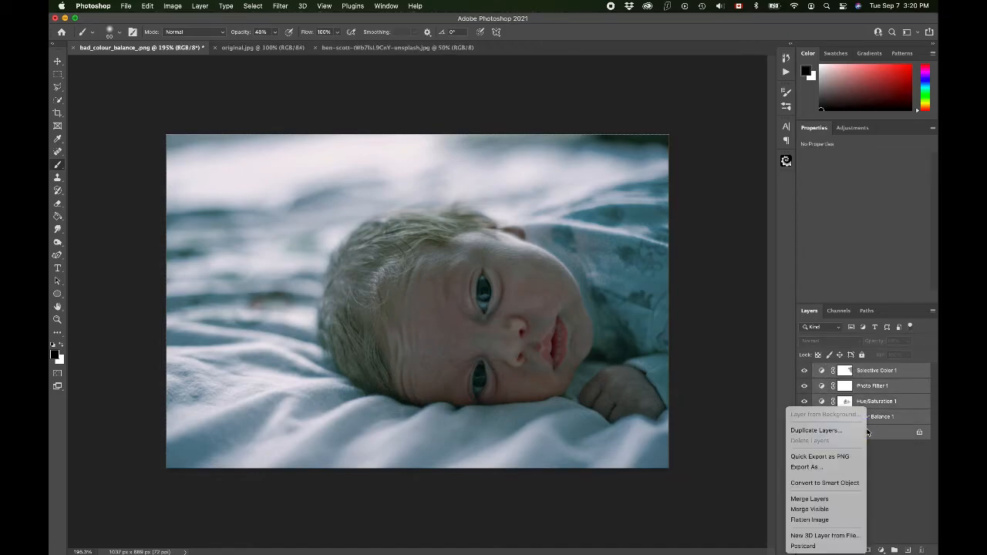
left_click(838, 483)
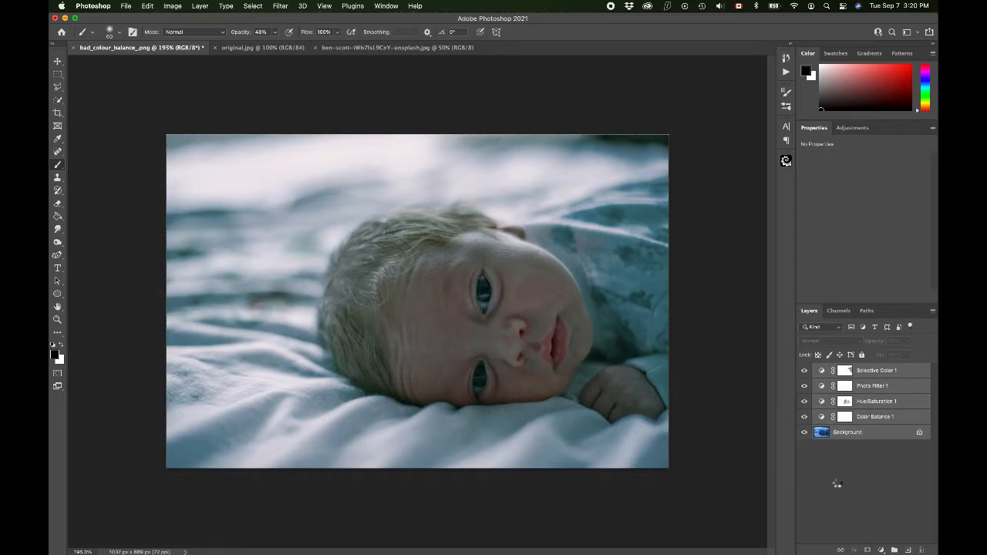
left_click(93, 6)
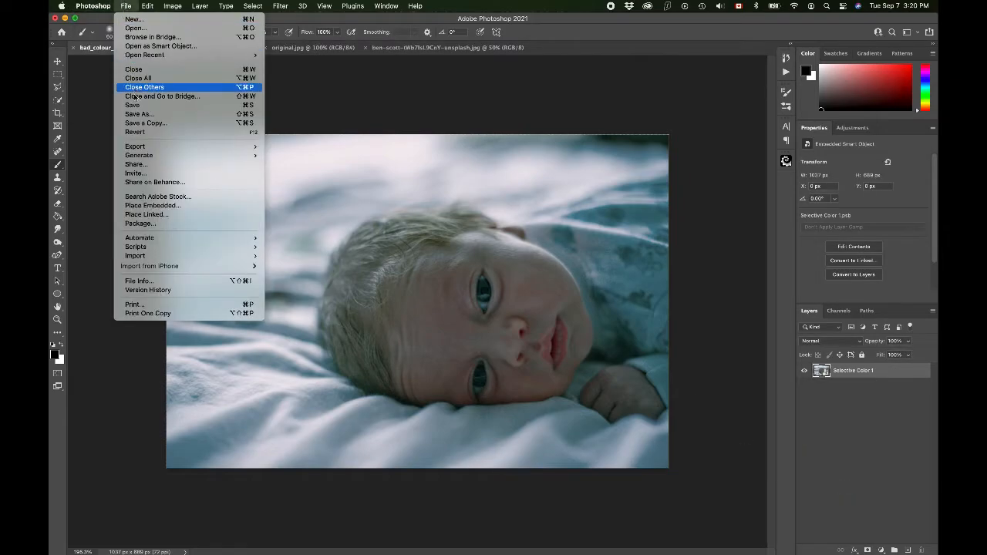
left_click(137, 113)
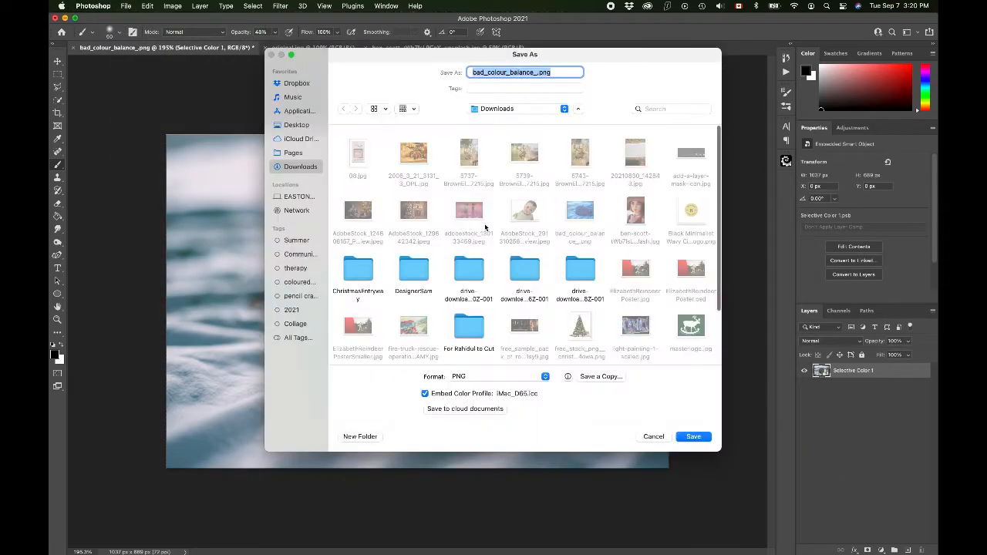
left_click(483, 375)
left_click(558, 421)
left_click(655, 436)
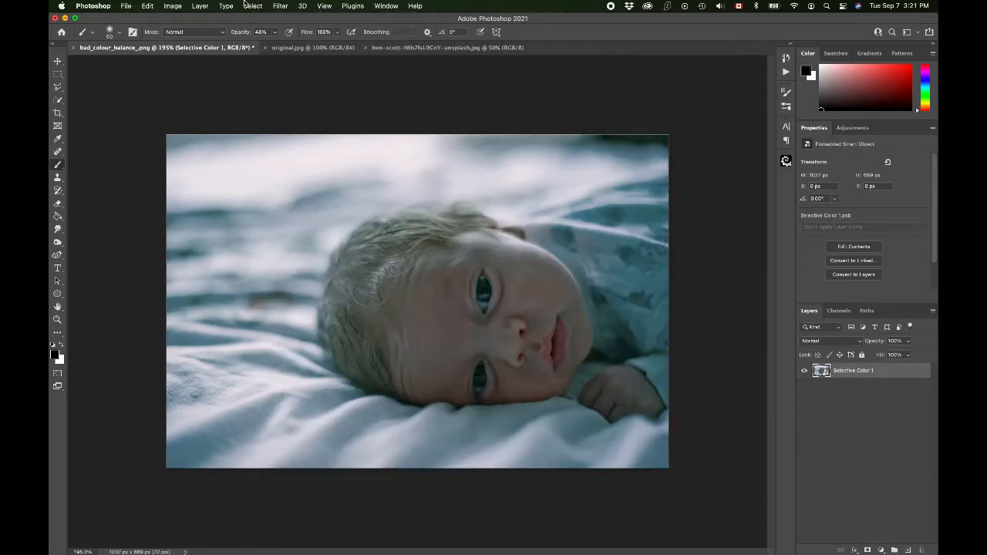
Step: Flatten the baby photo's Smart Object into a single Background layer
left_click(218, 5)
mouse_move(199, 6)
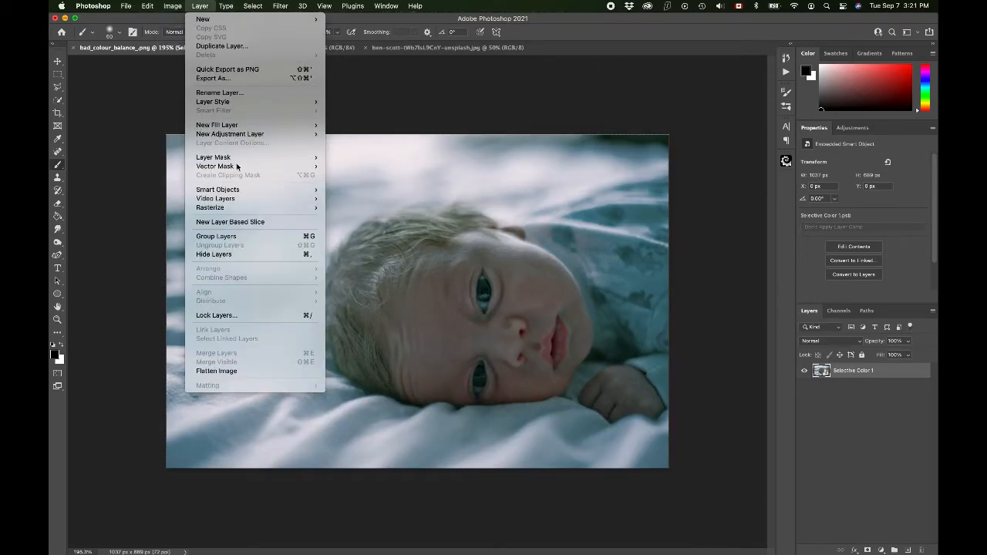
left_click(223, 370)
left_click(148, 5)
mouse_move(126, 5)
left_click(138, 114)
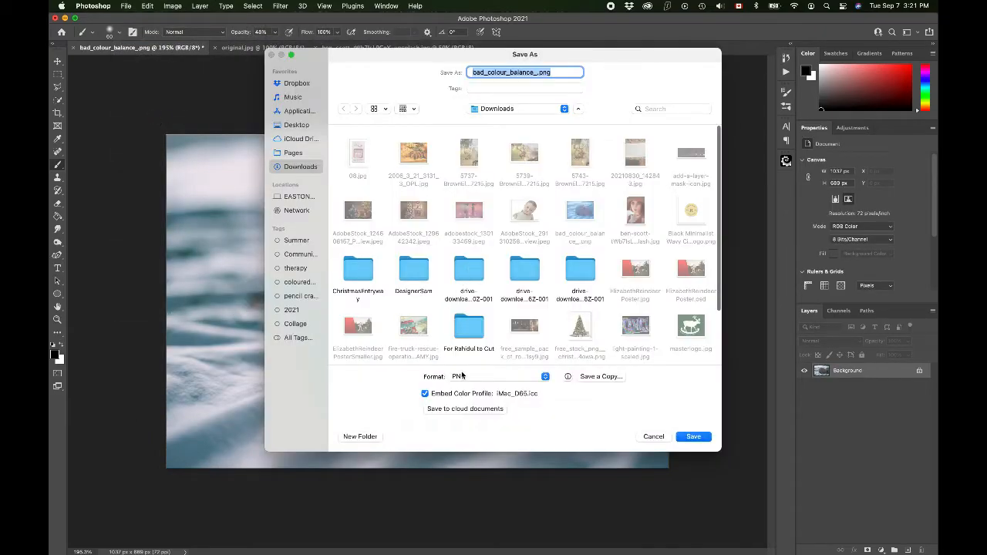
left_click(463, 375)
left_click(464, 305)
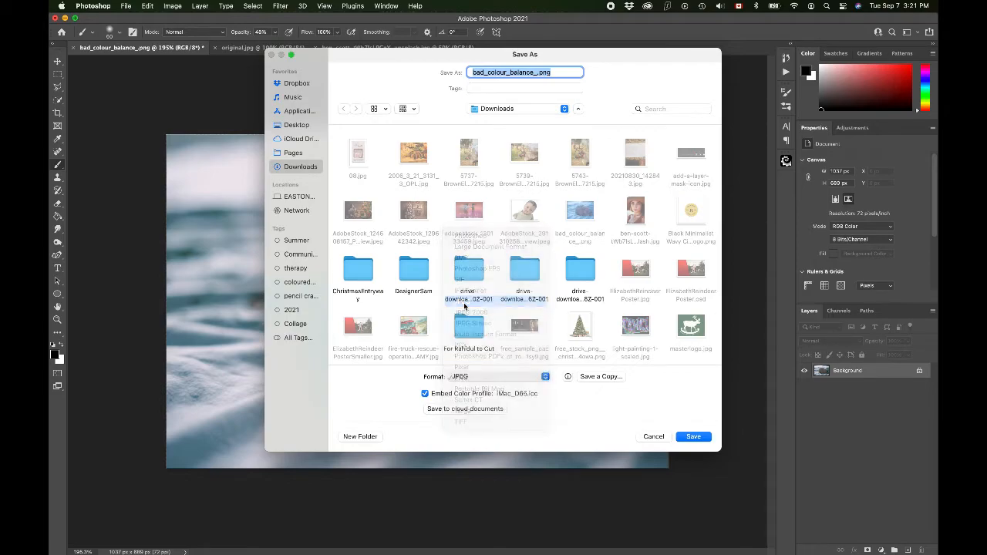
left_click(655, 437)
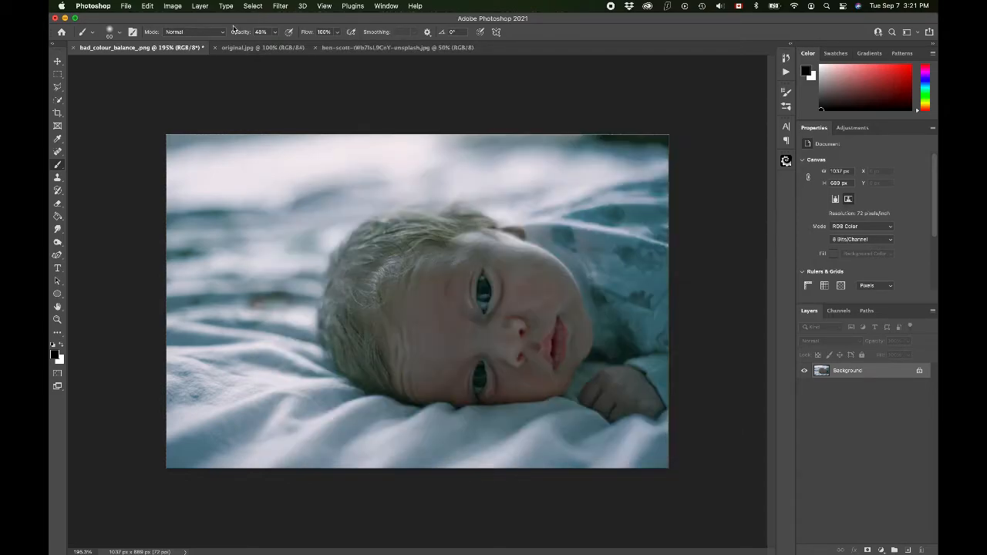
Step: Switch to the carousel horse photo original.jpg and duplicate its Background layer
left_click(248, 48)
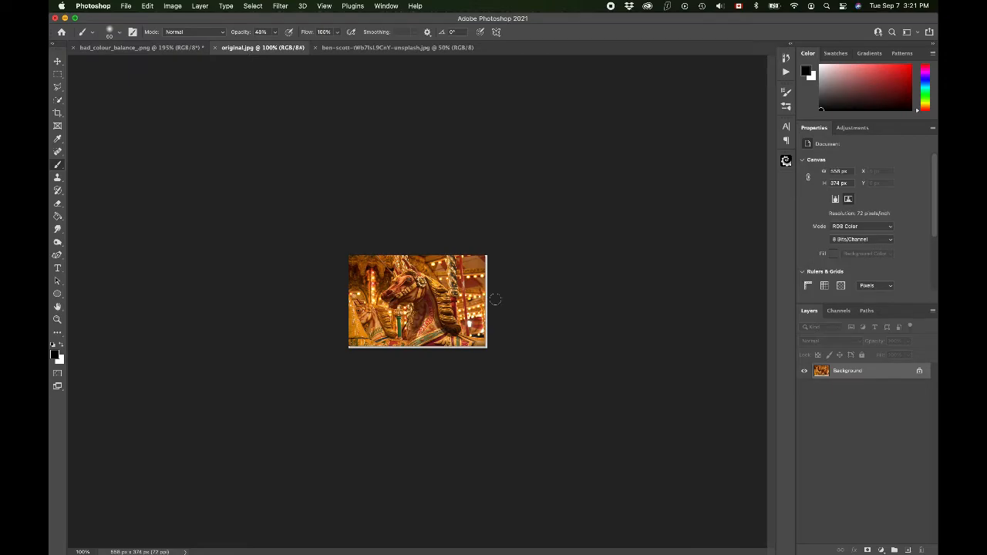
scroll(496, 299, "up", 10)
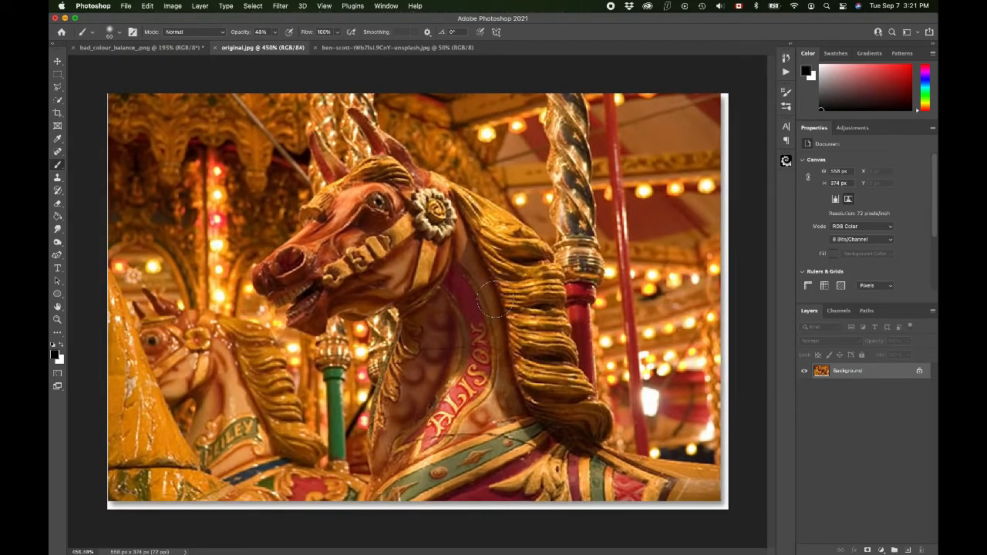
scroll(495, 300, "down", 3)
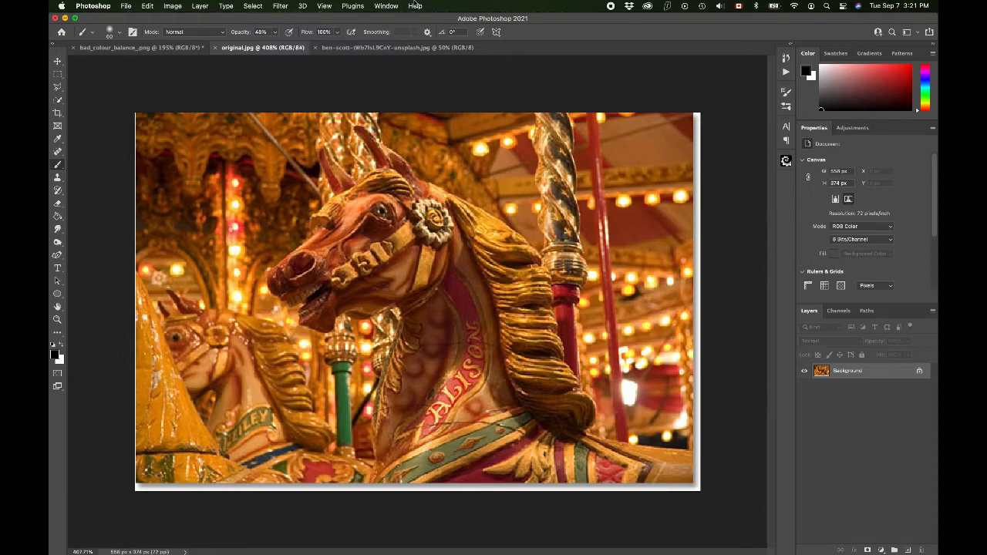
key("super+j")
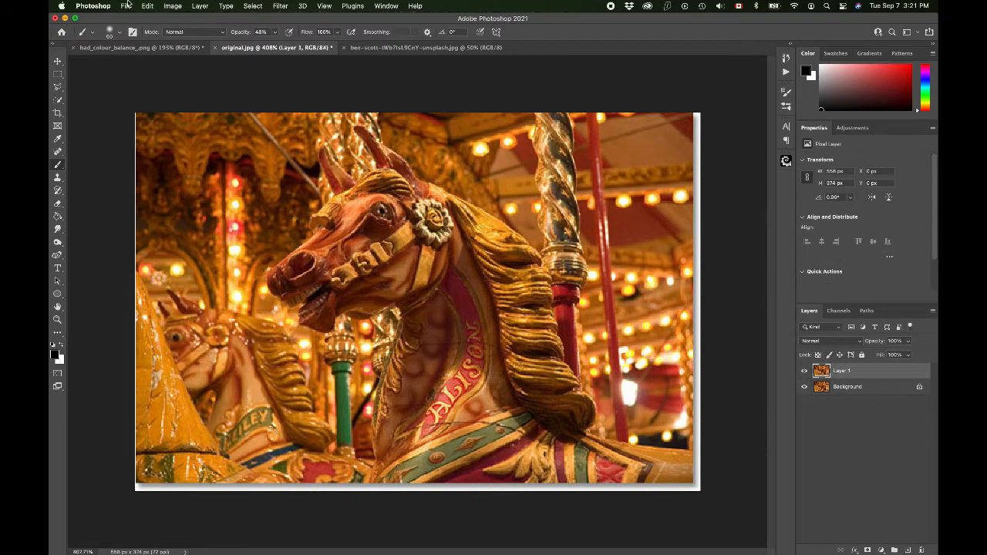
Step: Try Auto Color on the duplicated layer of original.jpg, and undo it
left_click(171, 6)
left_click(178, 65)
key("super+z")
Step: Duplicate the Background layer in bad_colour_balance_.png and apply Auto Color to the copy
left_click(180, 49)
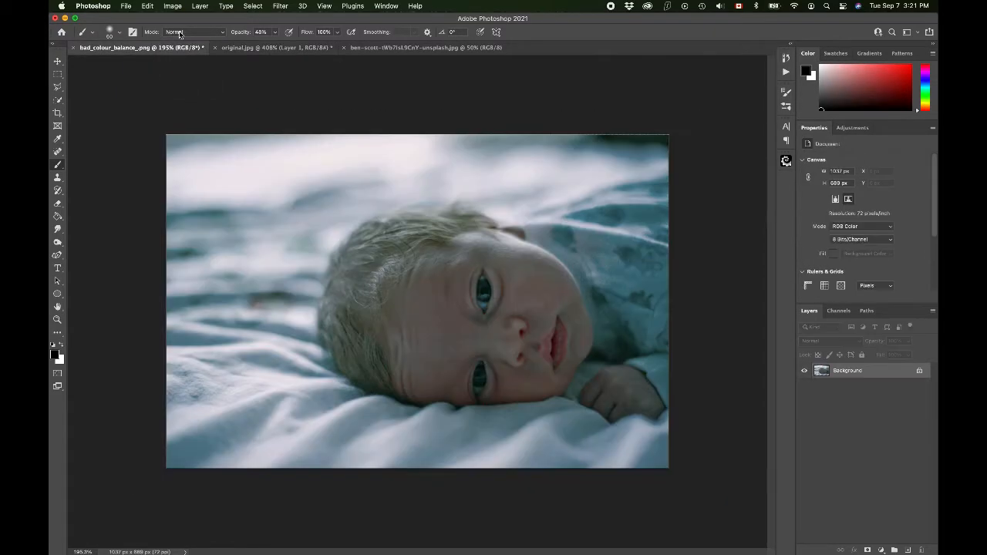
left_click(173, 6)
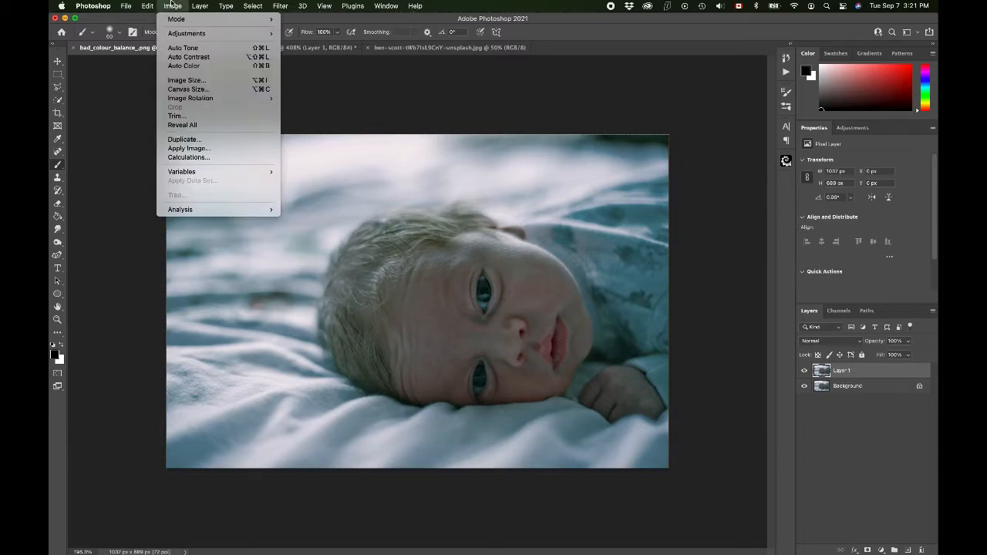
left_click(176, 67)
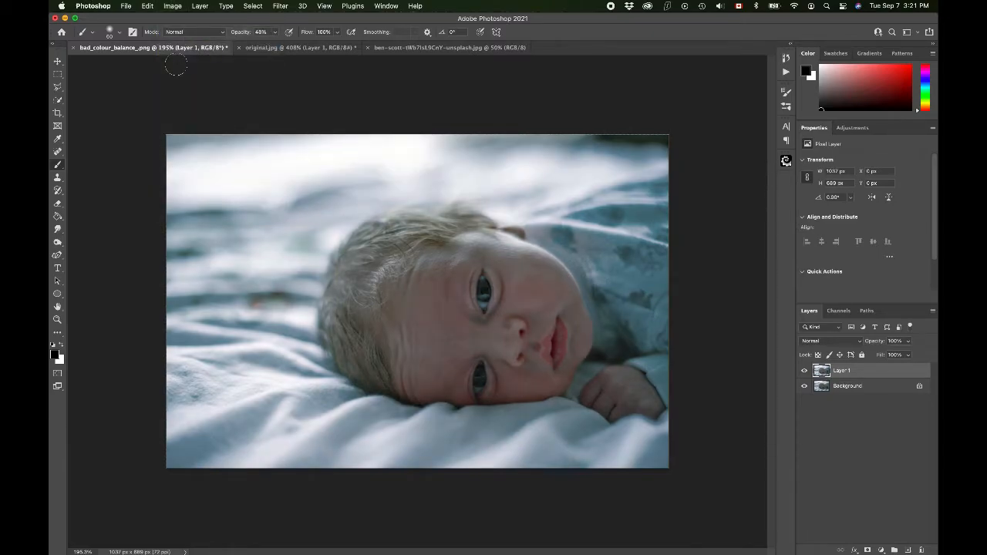
left_click(172, 5)
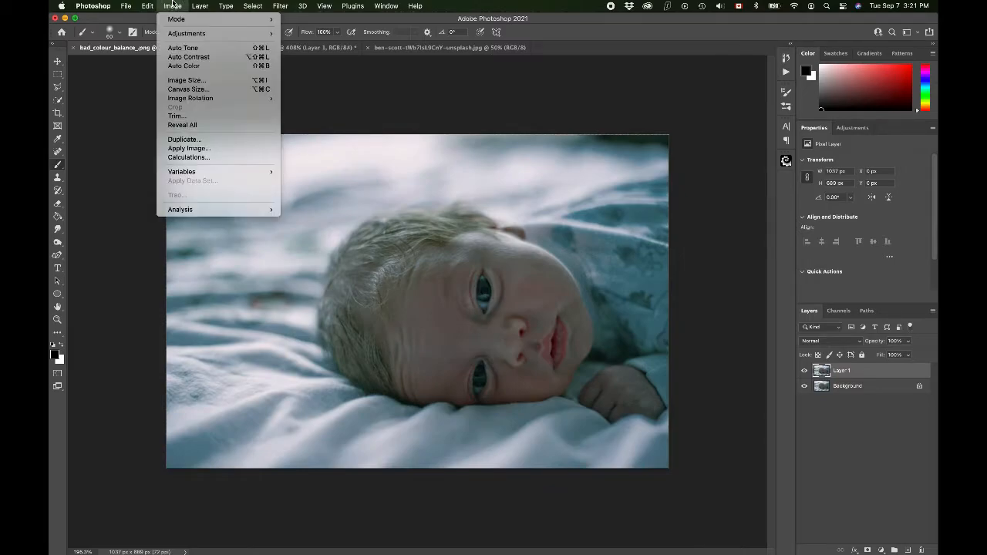
left_click(191, 67)
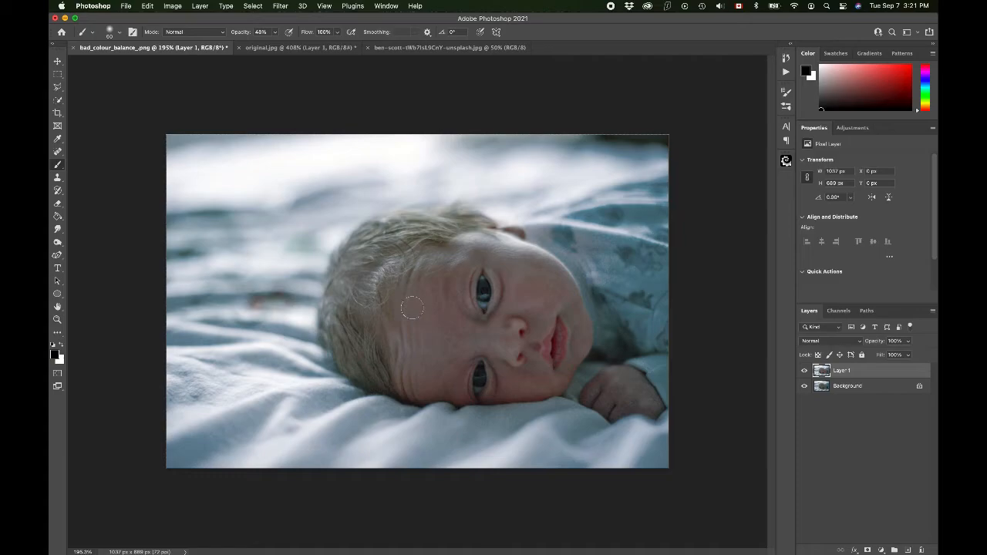
Step: Flatten bad_colour_balance_.png into a single Background layer and close the document
left_click(231, 5)
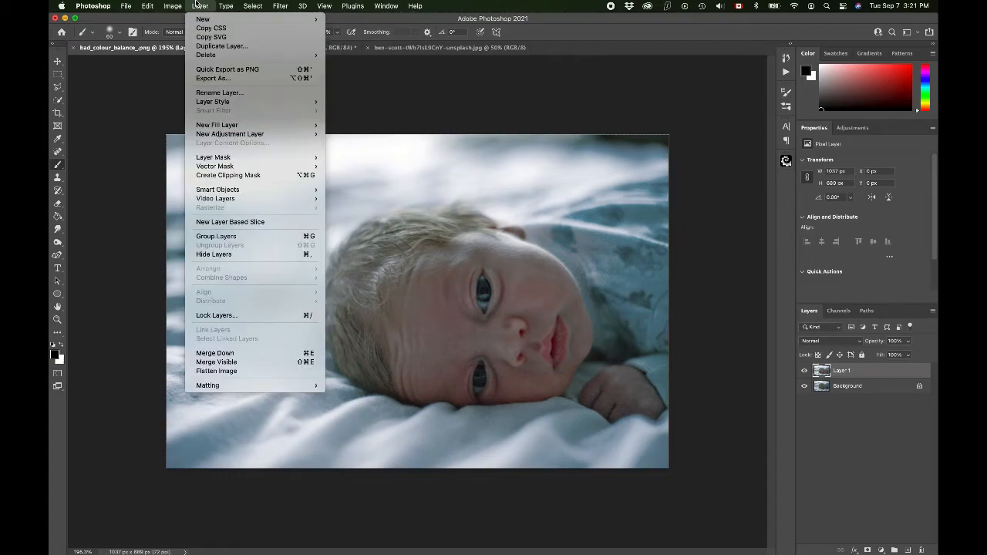
left_click(211, 363)
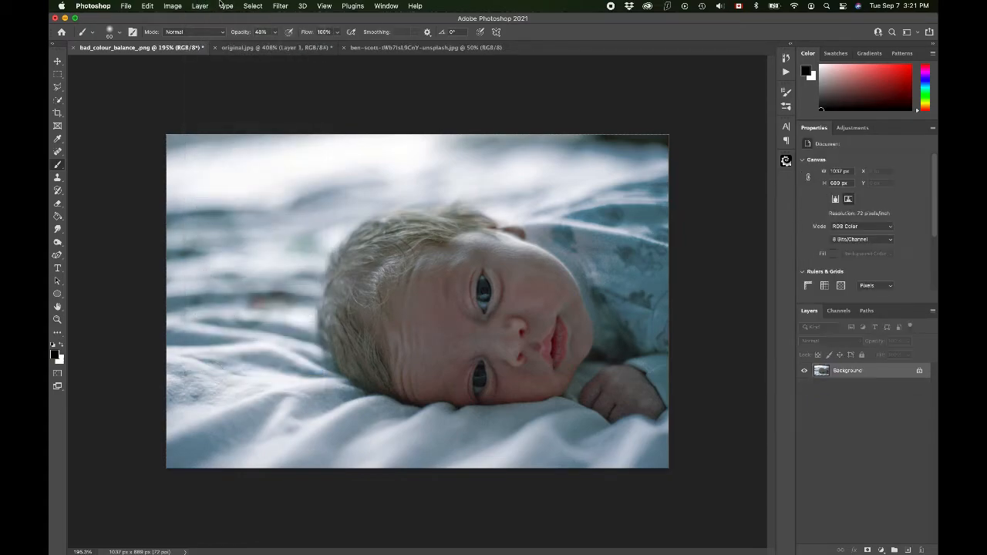
left_click(126, 6)
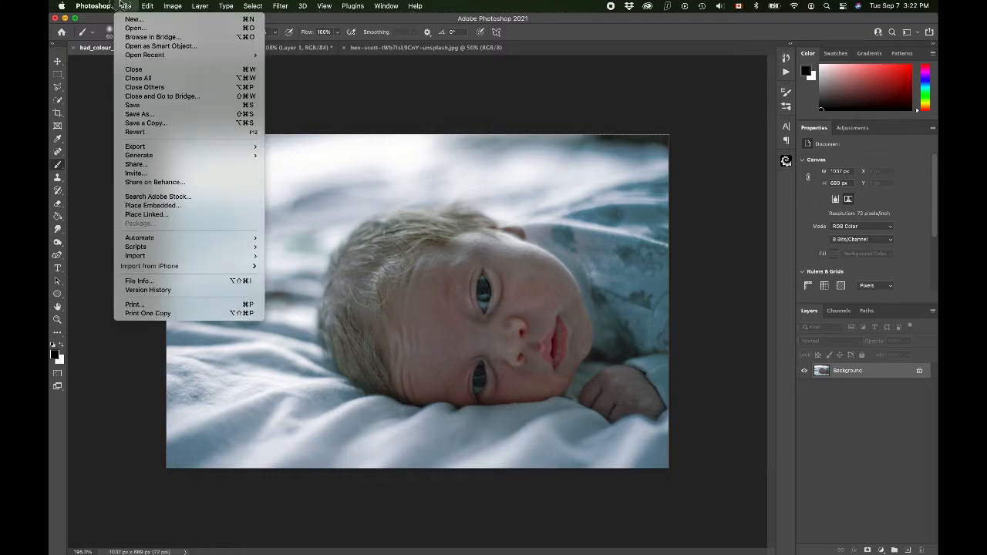
left_click(126, 6)
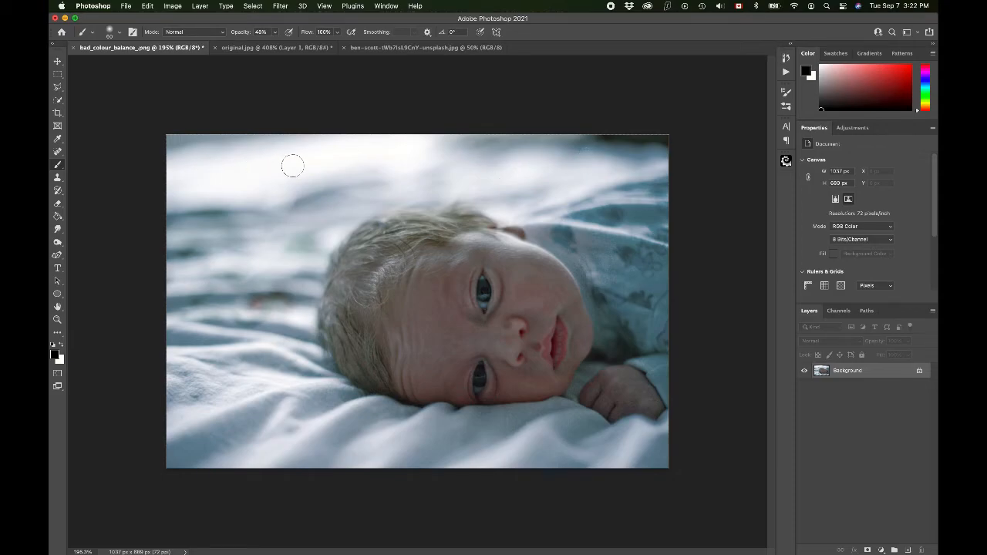
left_click(75, 50)
left_click(479, 225)
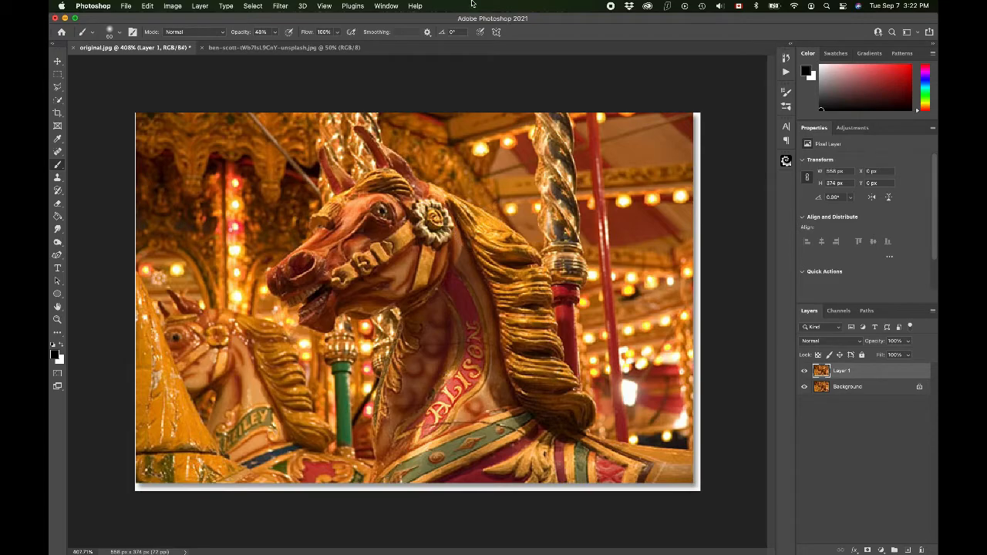
Step: Try Auto Color on the duplicated layer of original.jpg and merge that layer down into the Background
left_click(173, 6)
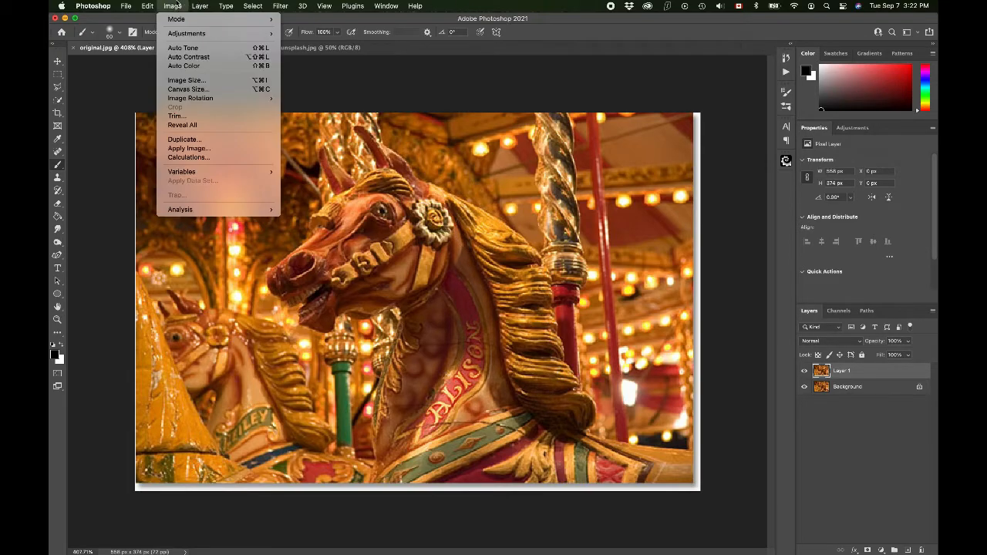
left_click(185, 66)
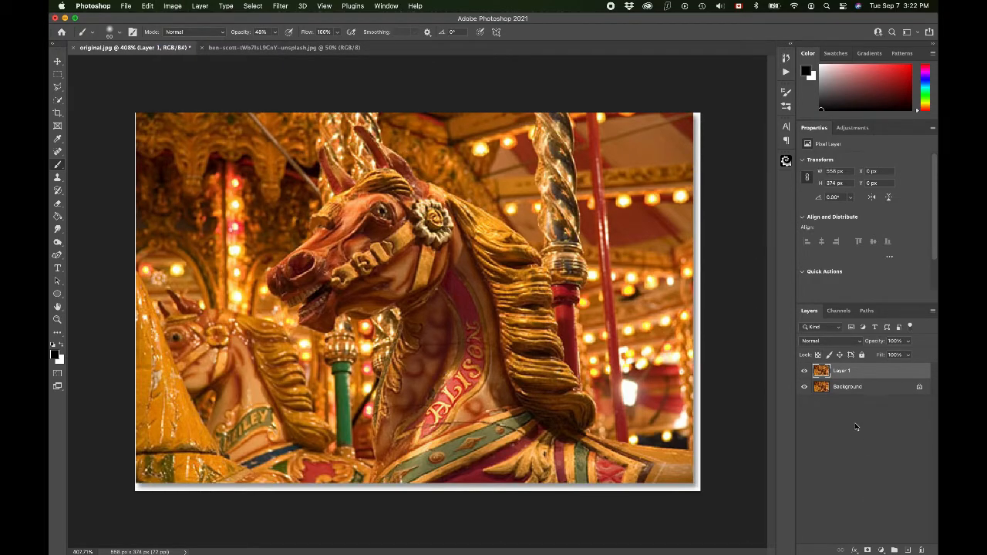
key("super+e")
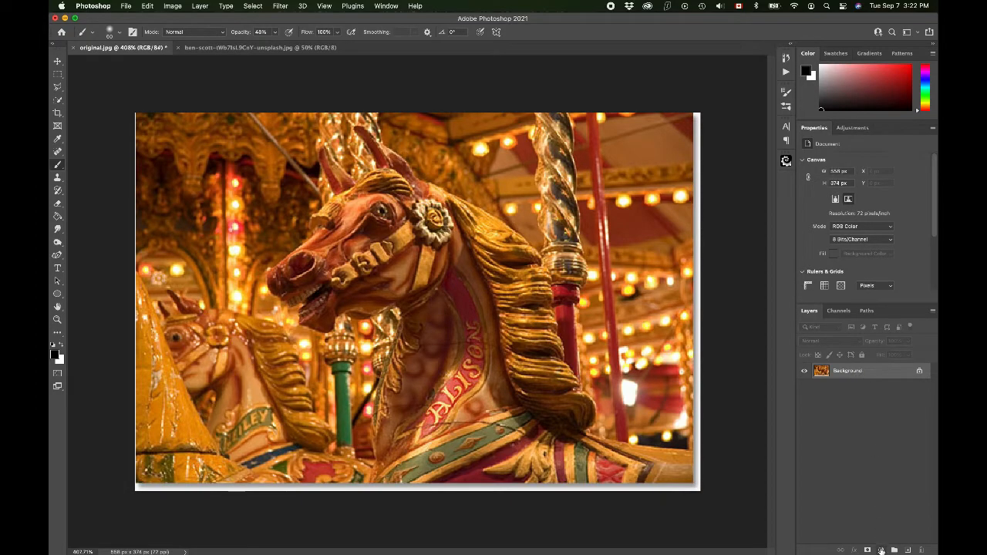
Step: Add a Hue/Saturation adjustment layer, lower the saturation of the yellows and set the Master saturation to +8
left_click(881, 550)
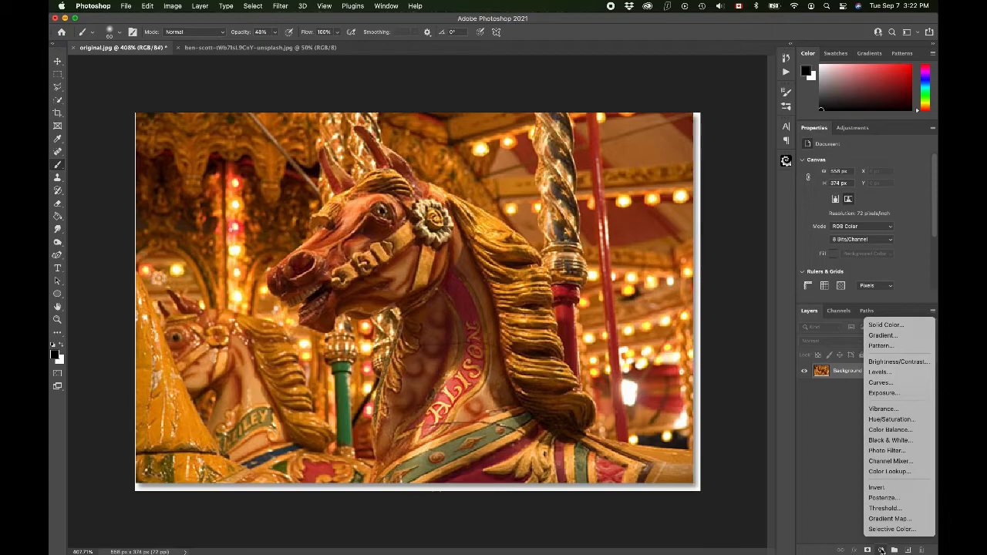
left_click(890, 419)
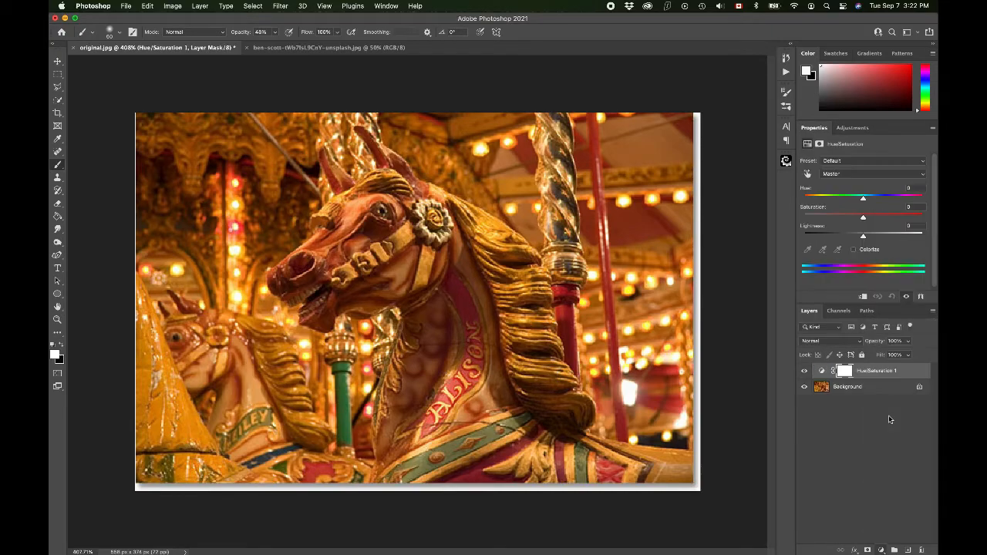
left_click(847, 174)
left_click(847, 193)
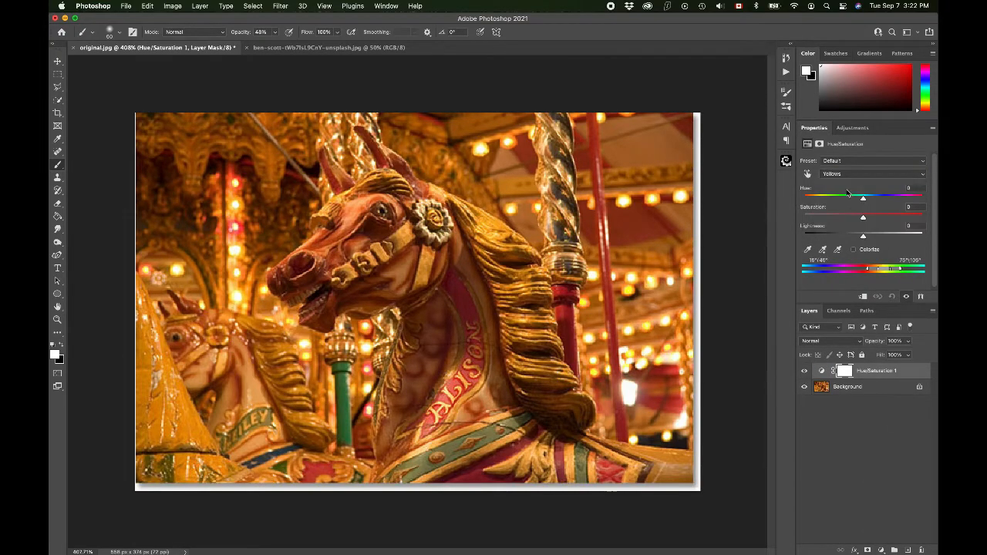
left_click_drag(864, 220, 819, 218)
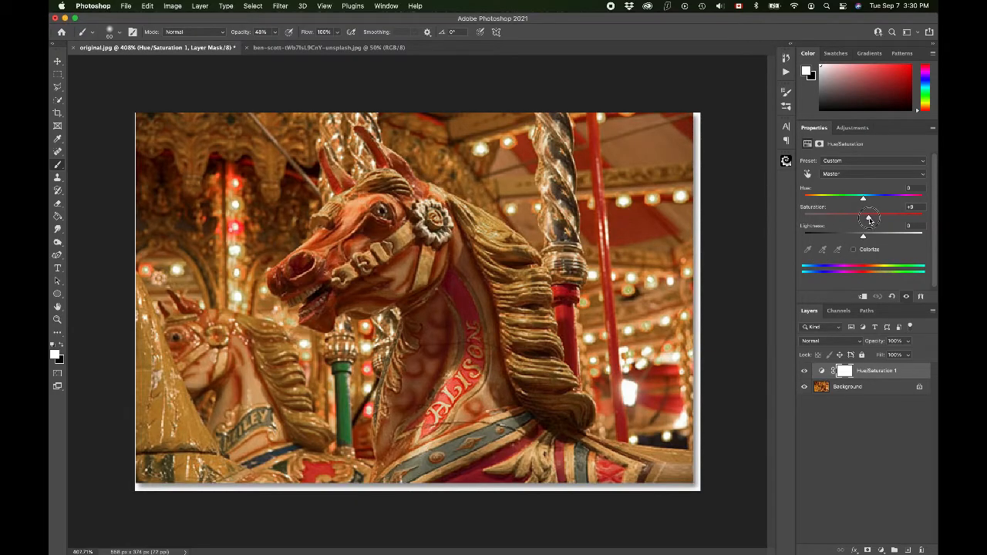
left_click_drag(869, 219, 864, 239)
Step: Add a Color Balance layer directly above the Background with Midtones set to Cyan/Red -22 and Yellow/Blue +18
left_click(857, 390)
left_click(881, 550)
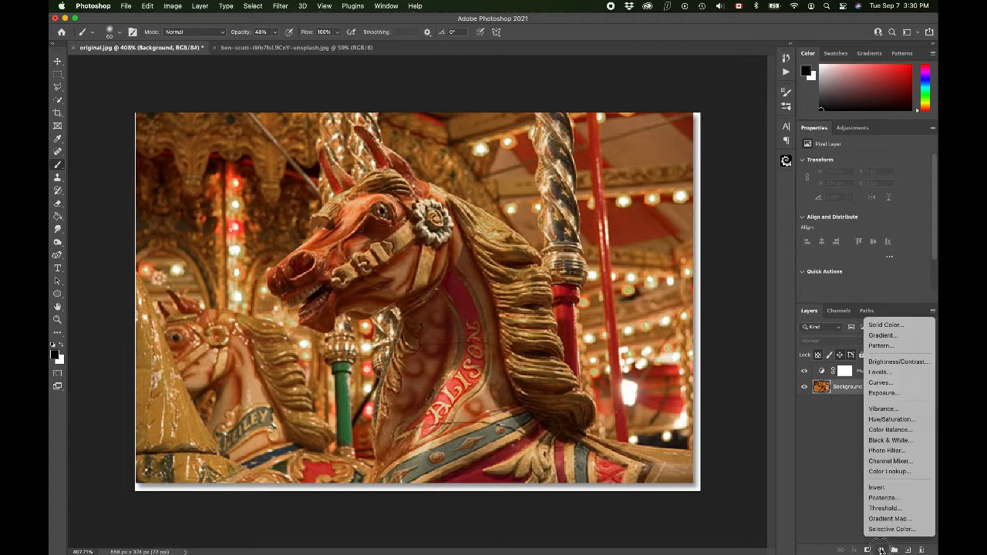
left_click(893, 434)
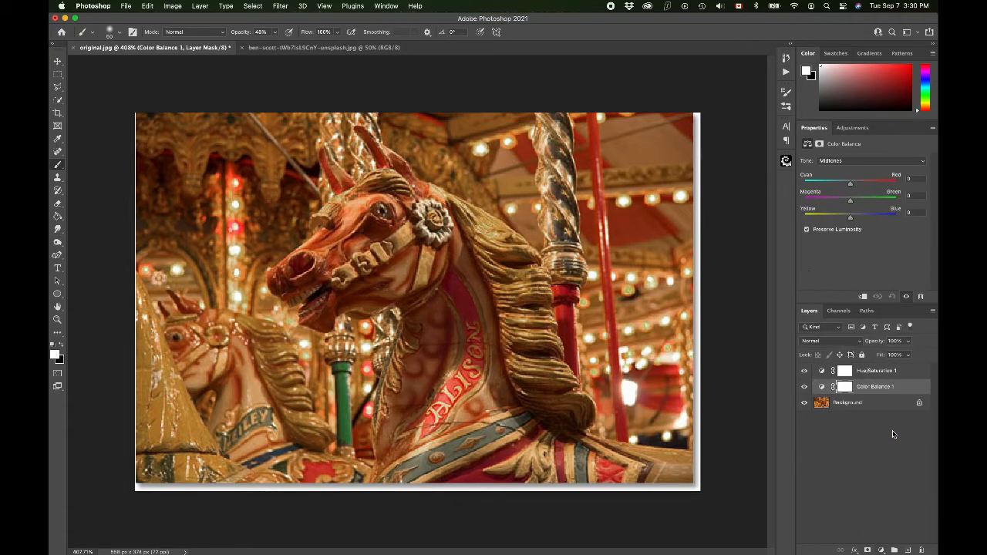
left_click_drag(851, 220, 859, 220)
left_click_drag(851, 186, 841, 187)
Step: Select the Background layer and sample the near-white highlights beside the horse's ear and on a carousel light with the Eyedropper
left_click(57, 139)
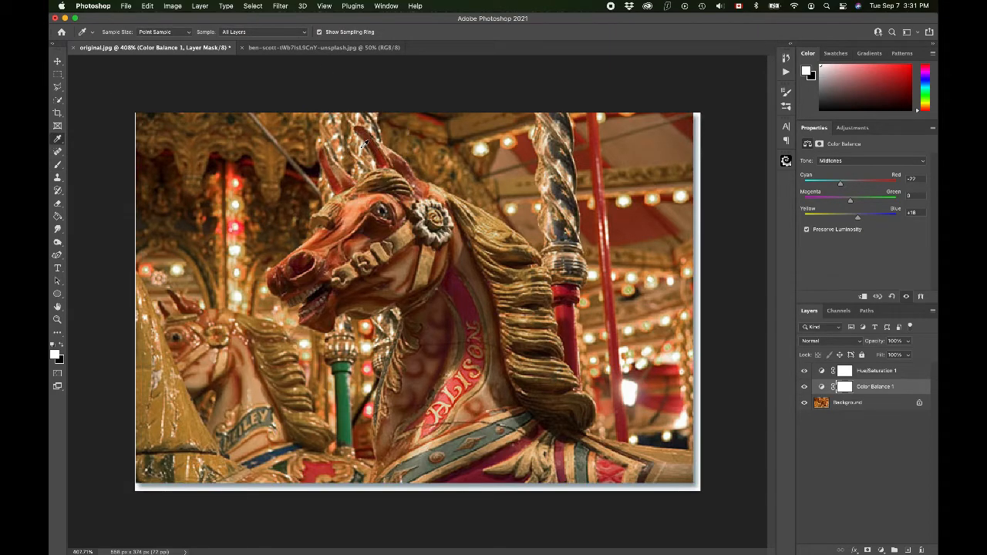
left_click(55, 356)
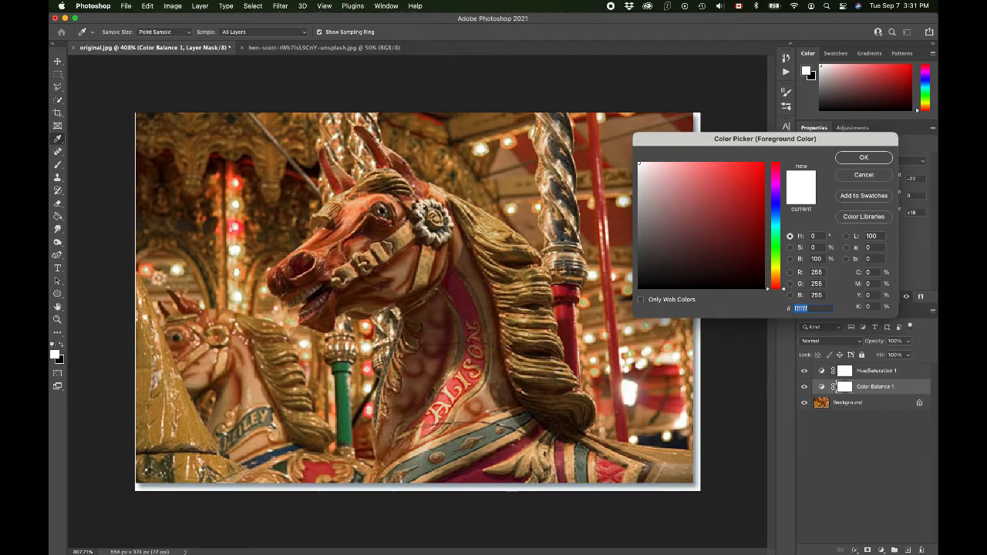
left_click(873, 173)
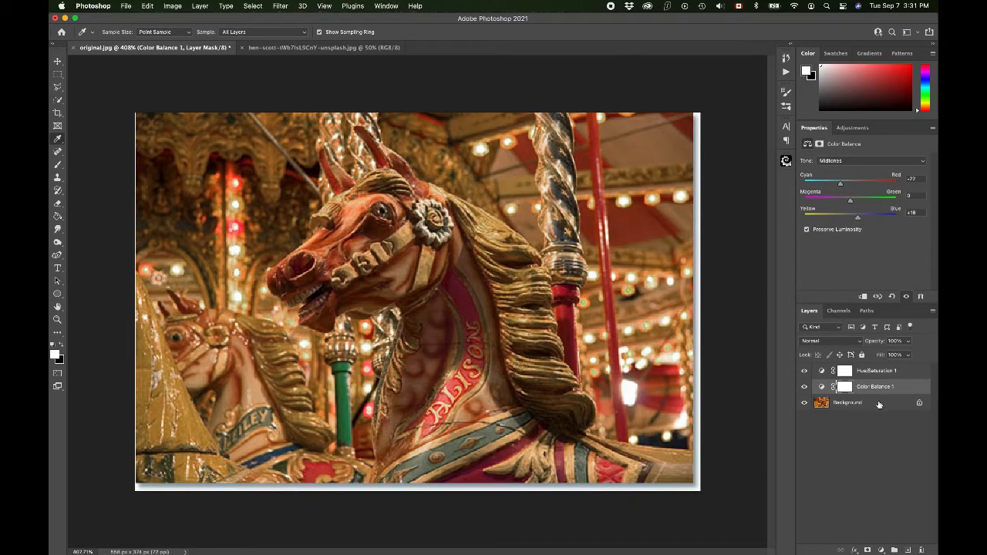
left_click(849, 405)
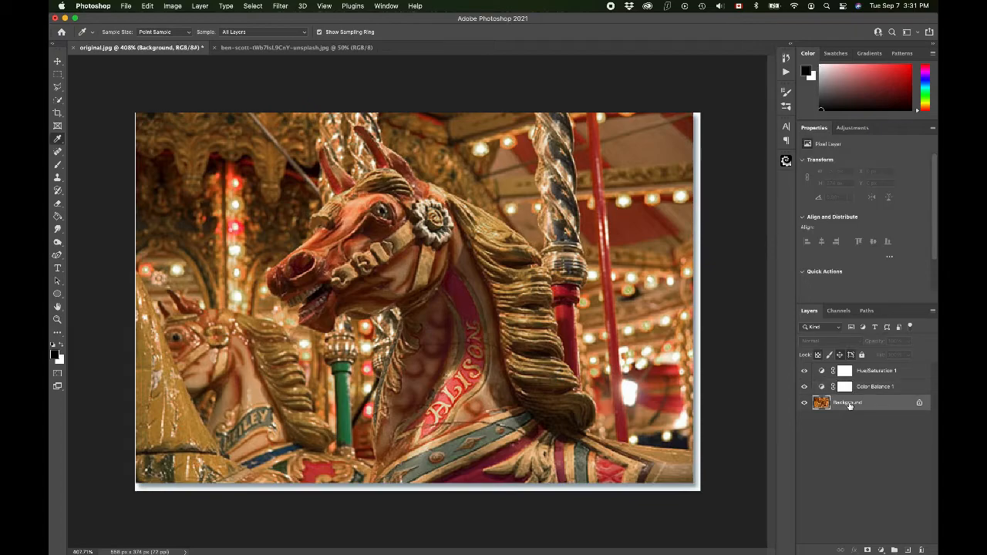
left_click(365, 146)
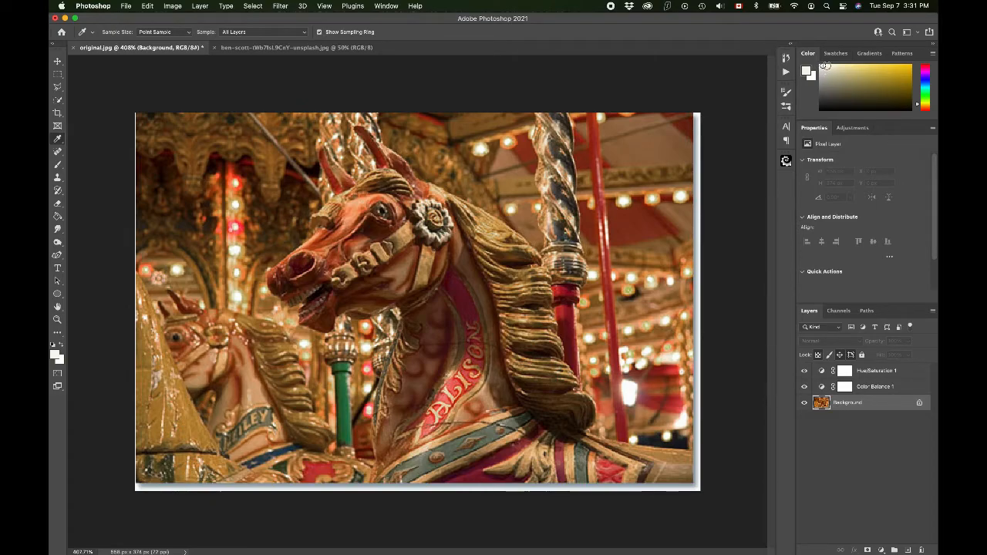
left_click(627, 199)
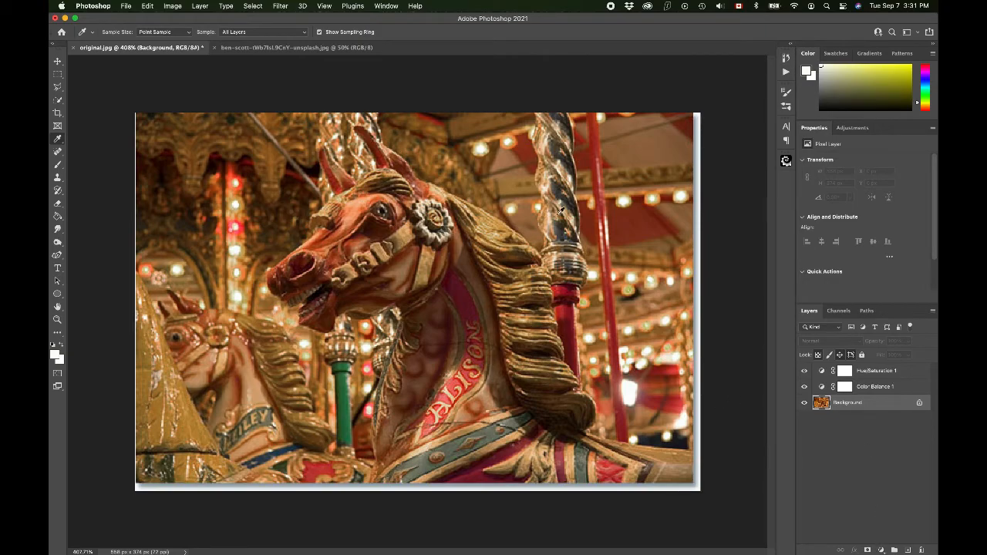
Step: Add a Vibrance adjustment layer above the Background, set Vibrance to +31 and compare the image with the layer hidden and shown
left_click(881, 550)
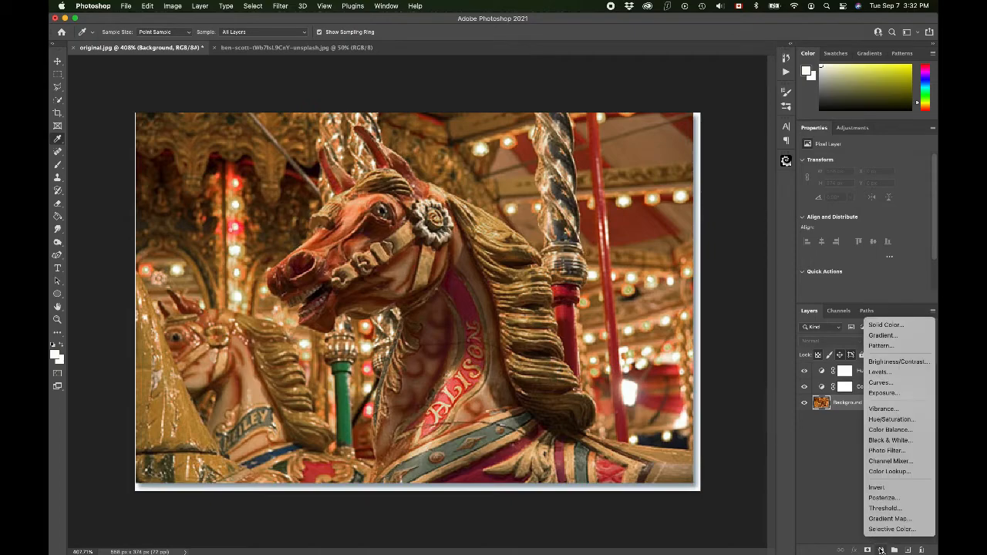
left_click(883, 409)
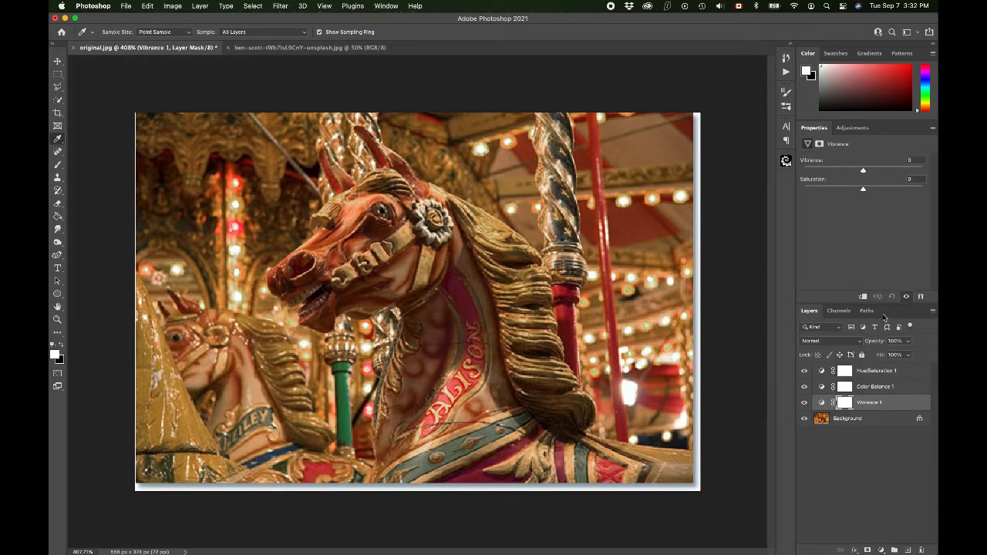
mouse_move(864, 173)
left_mouse_down()
mouse_move(913, 174)
mouse_move(859, 191)
mouse_move(882, 170)
left_mouse_up()
left_click(805, 403)
left_click(805, 403)
left_click(805, 403)
left_click(805, 404)
Step: Add a Selective Color adjustment layer above the Vibrance layer and increase Cyan in the Yellows
left_click(881, 550)
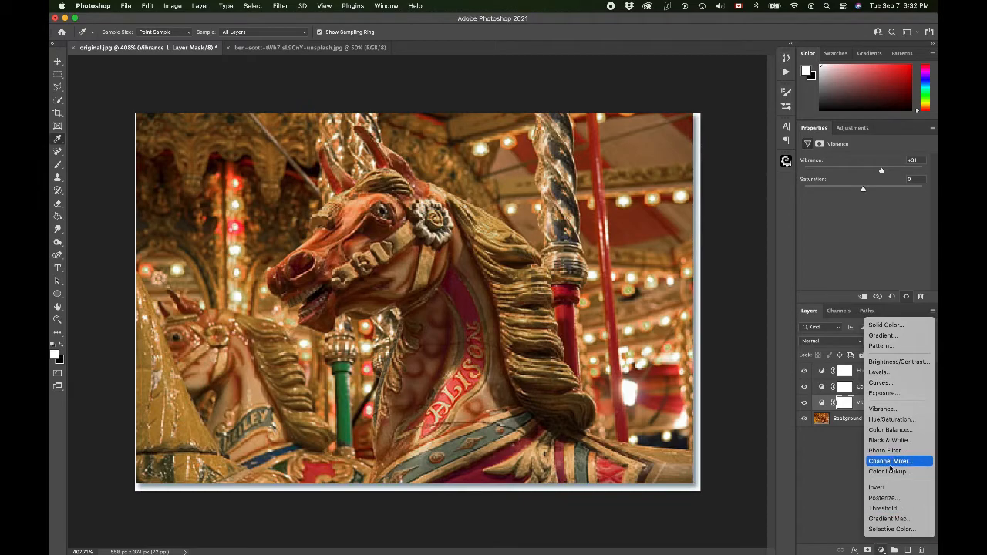
left_click(893, 529)
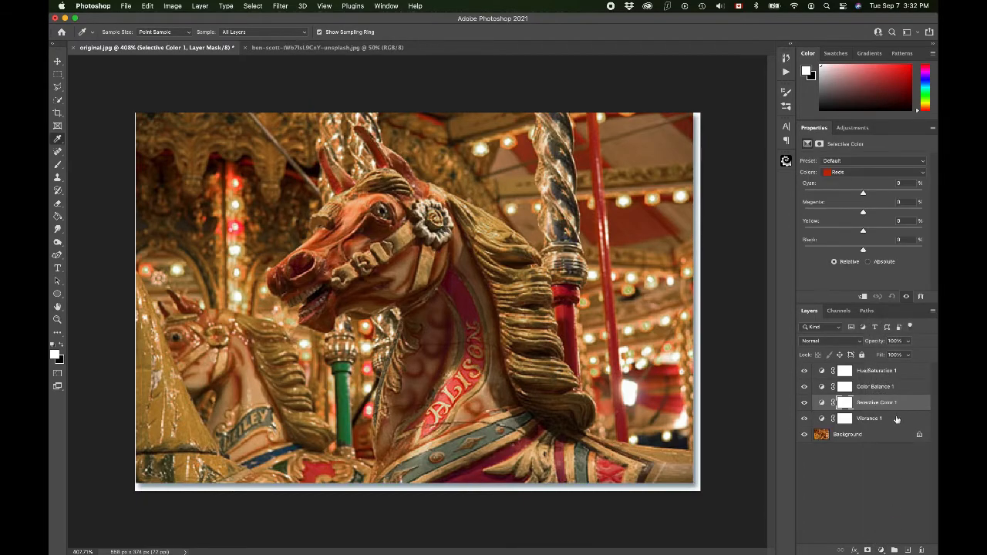
left_click(845, 171)
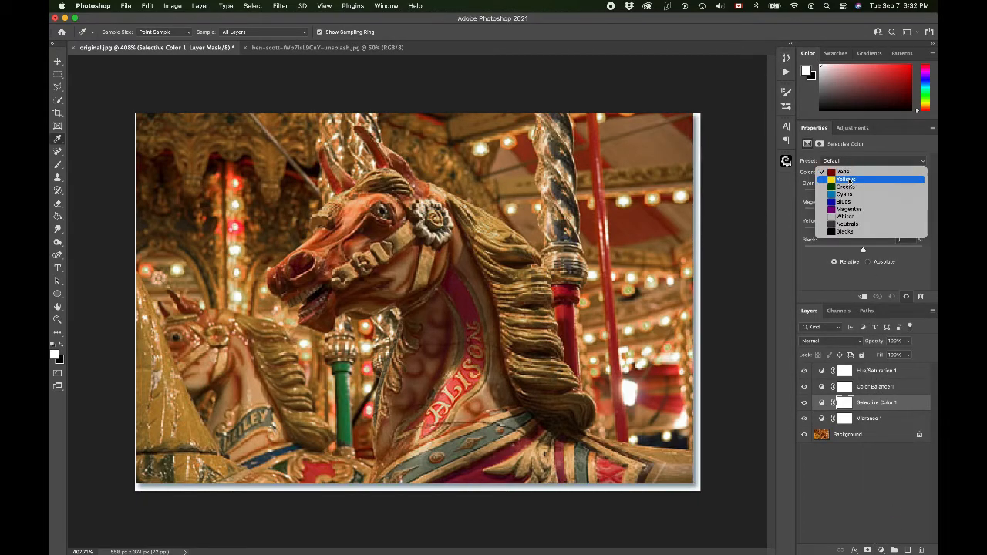
left_click(848, 180)
left_click(863, 193)
left_click_drag(863, 194, 917, 199)
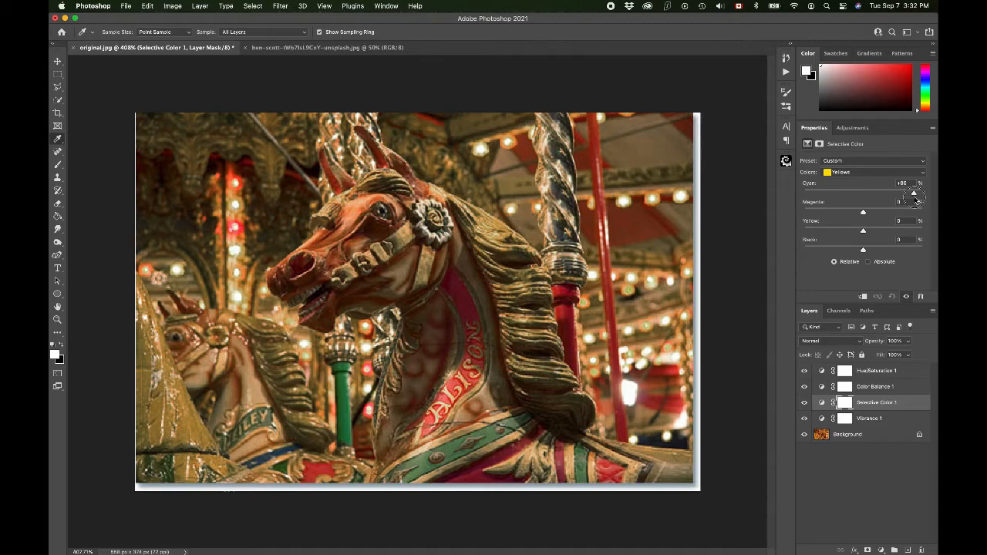
left_click_drag(917, 199, 889, 198)
left_click_drag(892, 197, 895, 197)
Step: Adjust Cyan slightly in the Reds of the Selective Color layer
left_click(839, 173)
left_click(842, 164)
left_click_drag(901, 198, 867, 200)
left_click(882, 548)
left_click(882, 549)
Step: Try a reduced opacity on the Hue/Saturation layer, return it to 100% and compare the image with the layer hidden and shown
left_click(882, 402)
left_click(882, 371)
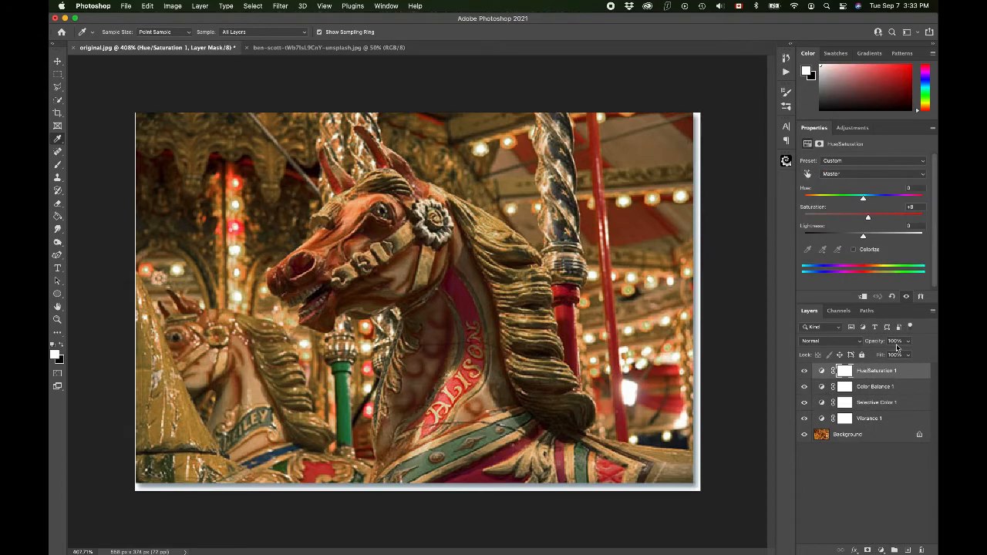
left_click(908, 341)
left_click(883, 354)
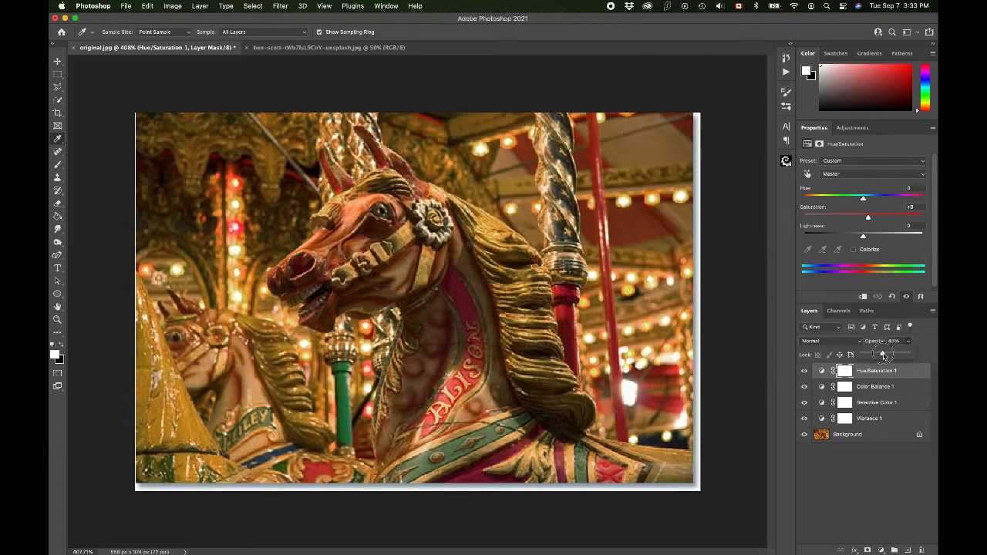
left_click_drag(883, 354, 933, 366)
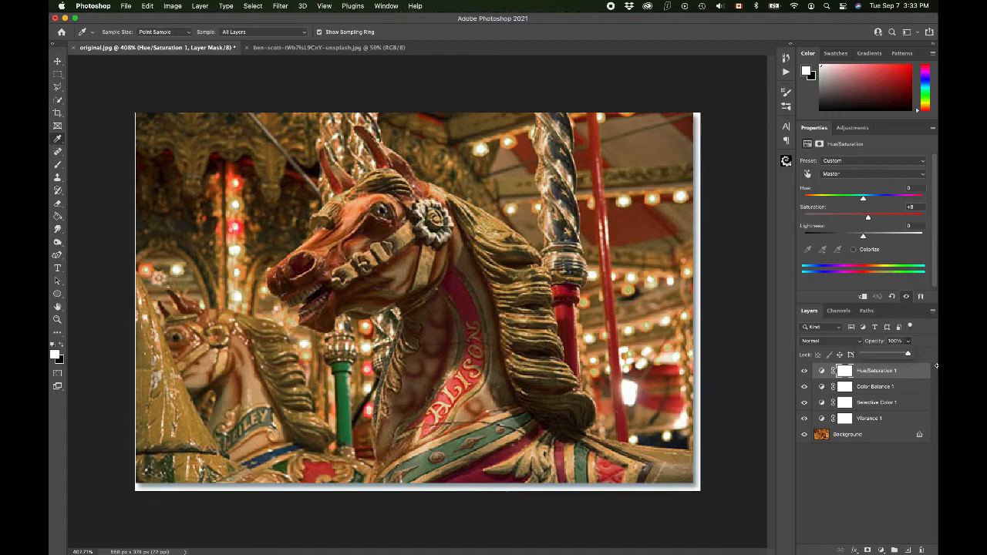
left_click(805, 371)
left_click(804, 373)
Step: Add a Photo Filter adjustment layer on top of the stack using Cooling Filter (80) and reduce the layer's opacity
left_click(881, 550)
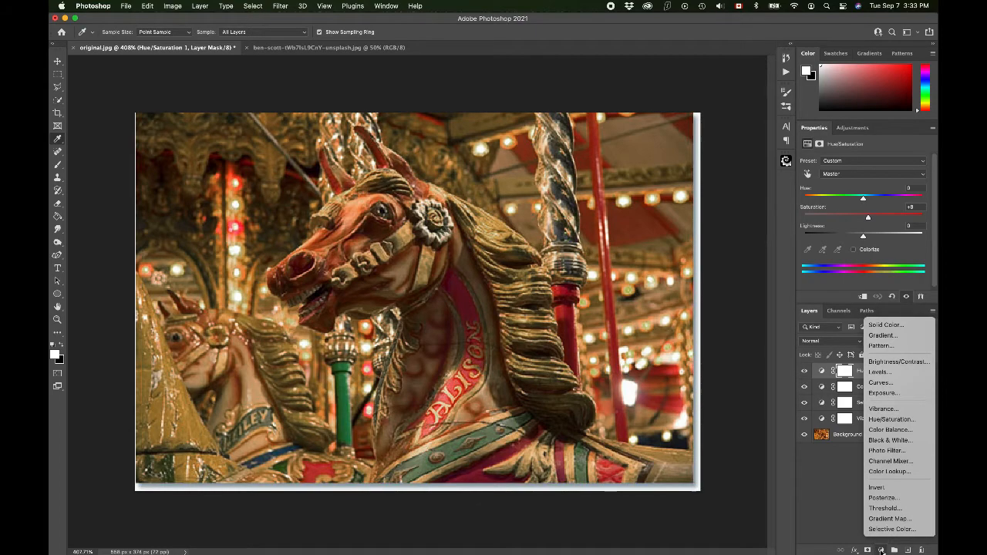
left_click(893, 452)
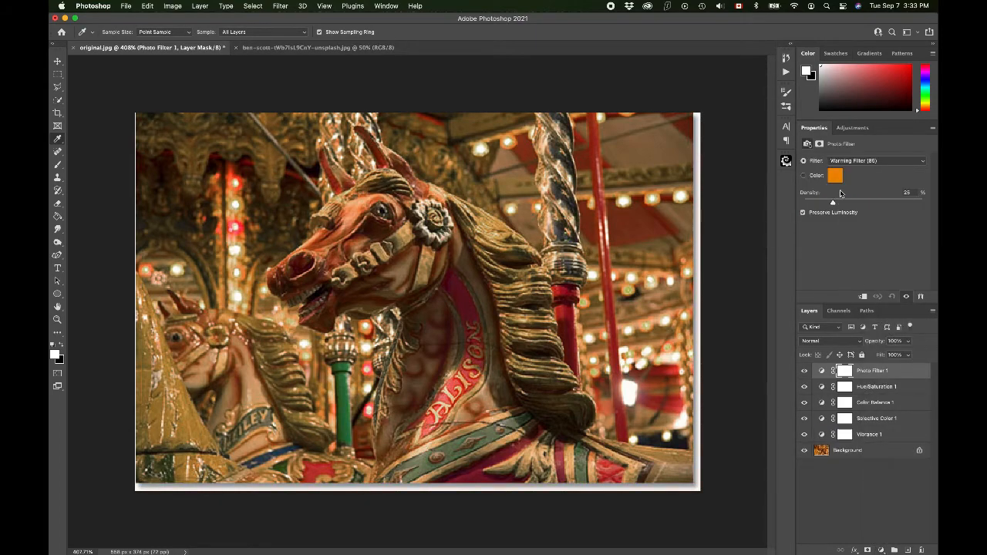
left_click(850, 162)
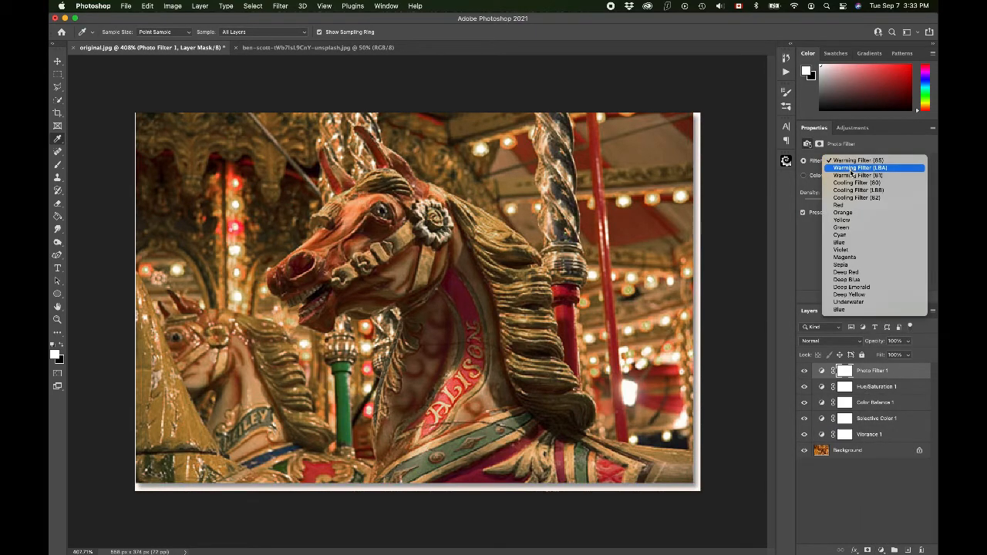
left_click(853, 182)
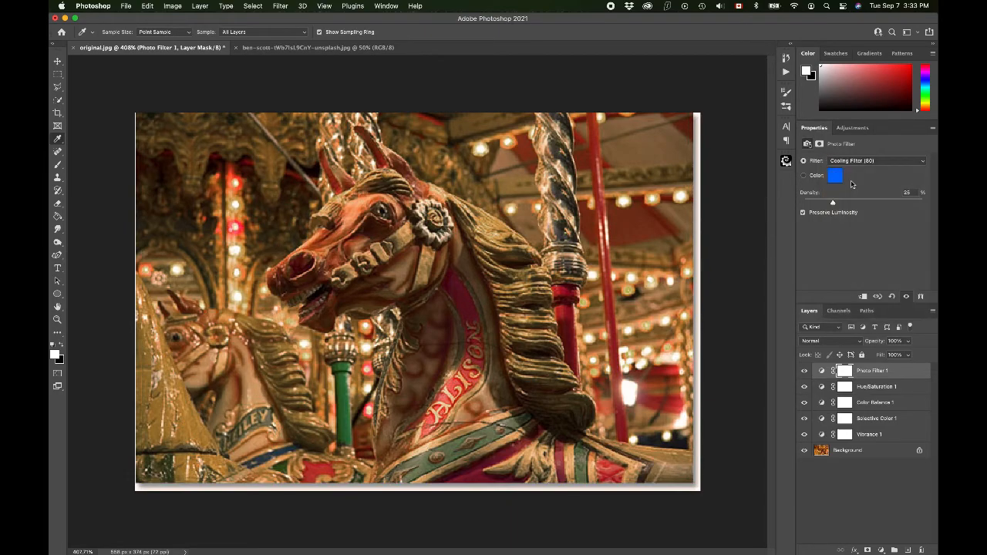
left_click(859, 162)
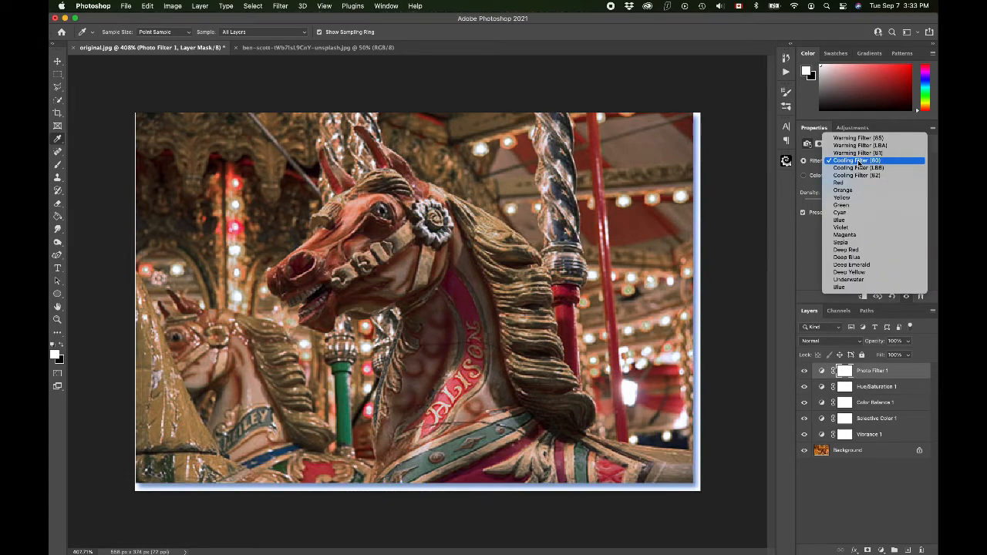
left_click(858, 162)
left_click(908, 341)
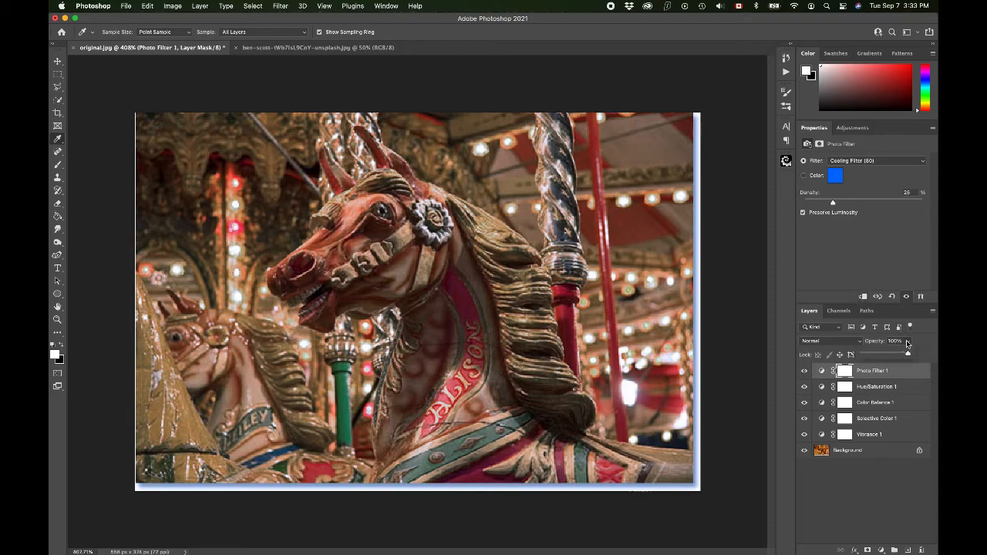
left_click_drag(883, 353, 887, 356)
Step: Compare the carousel photo before and after correction by hiding all five adjustment layers and showing them again
left_click(805, 371)
left_click(805, 387)
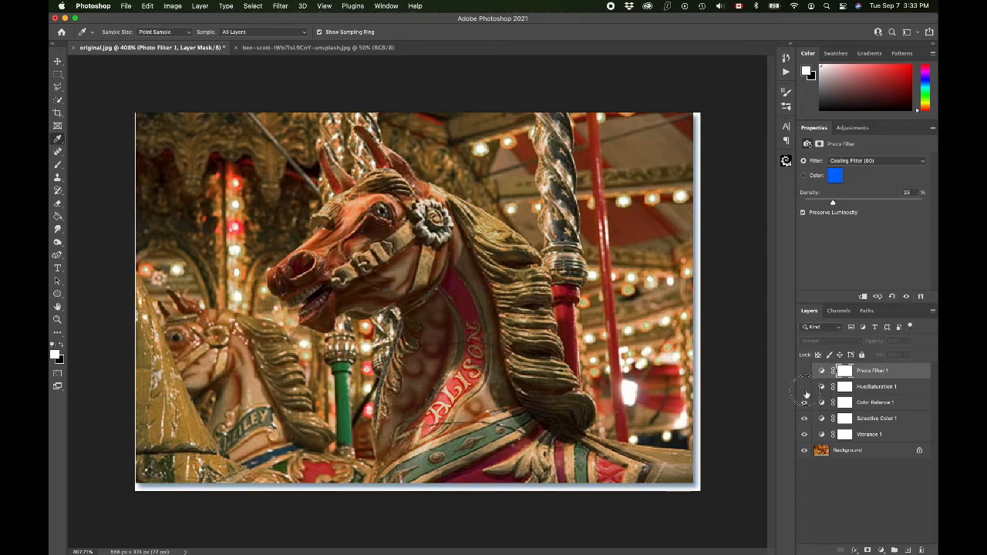
left_click(804, 402)
left_click(804, 419)
left_click(805, 434)
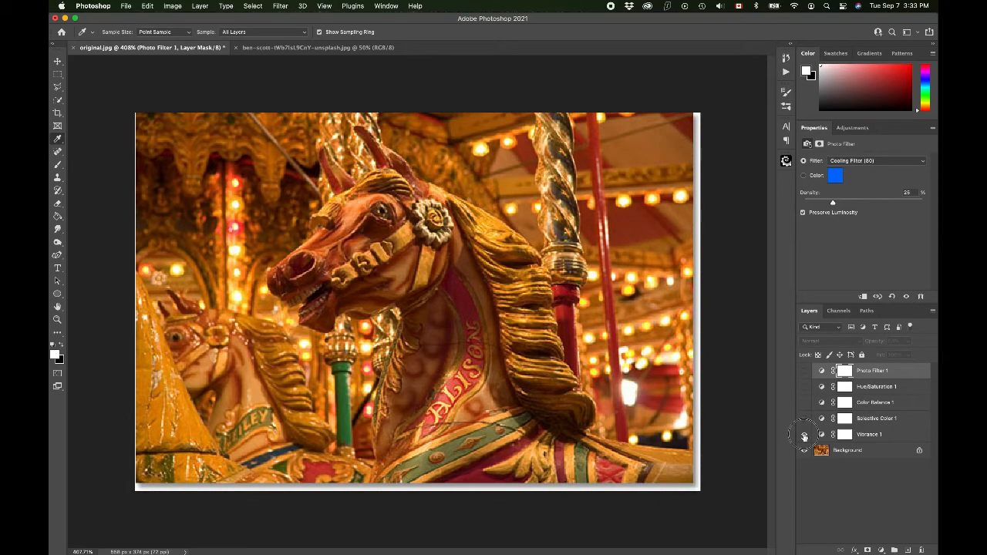
left_click(805, 434)
left_click(805, 418)
left_click(805, 403)
left_click(804, 387)
left_click(804, 371)
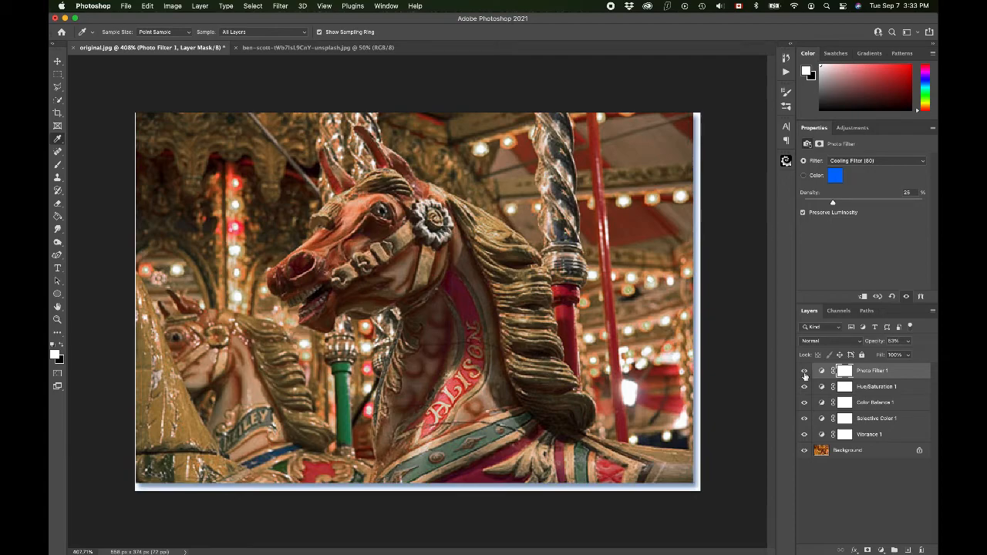
Step: Flatten the carousel horse image into a single layer and close original.jpg without saving the changes
left_click(211, 5)
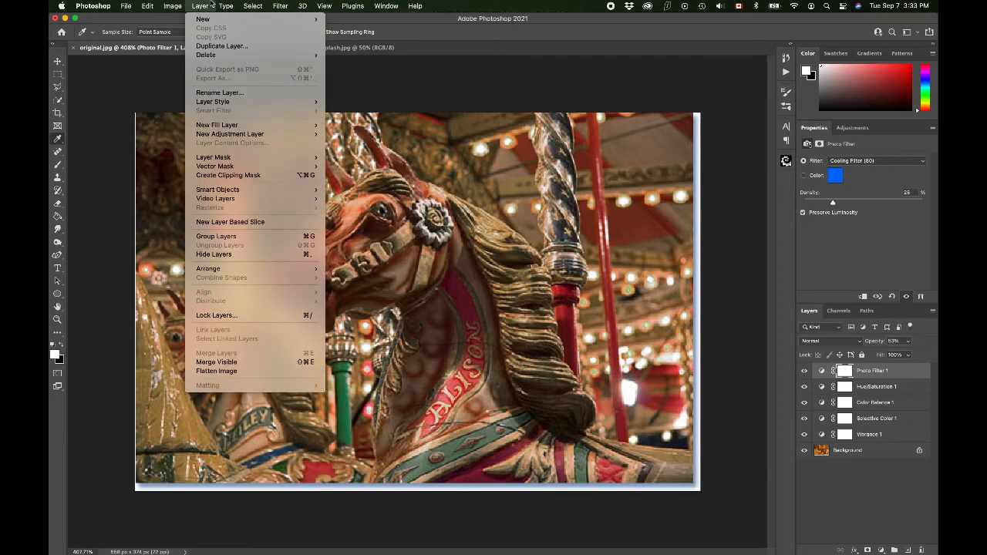
left_click(217, 371)
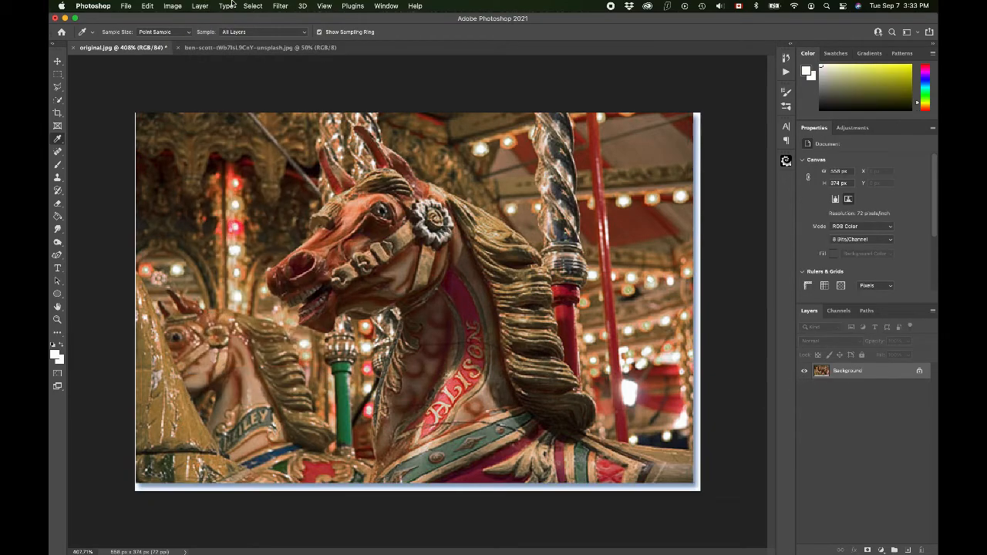
left_click(151, 5)
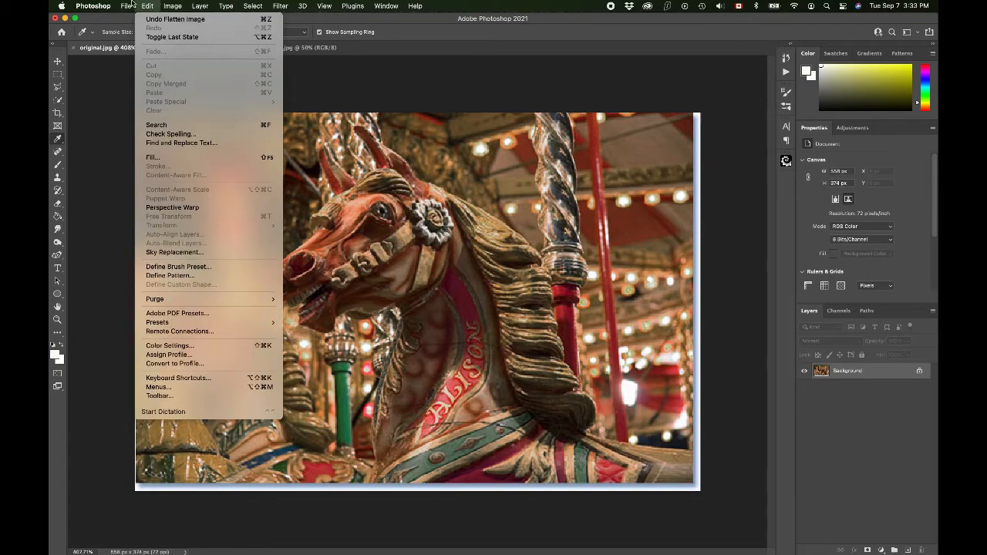
left_click(130, 5)
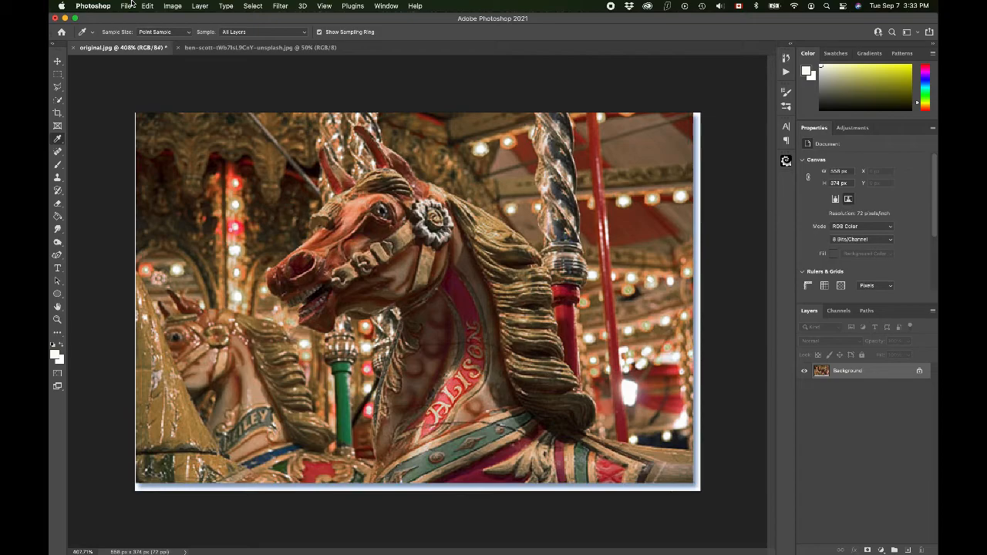
left_click(128, 5)
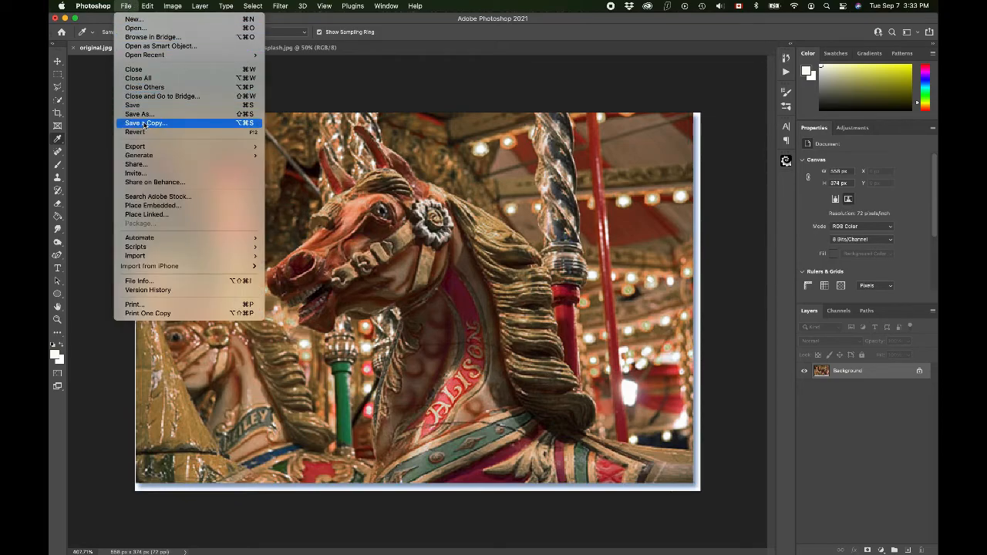
left_click(147, 5)
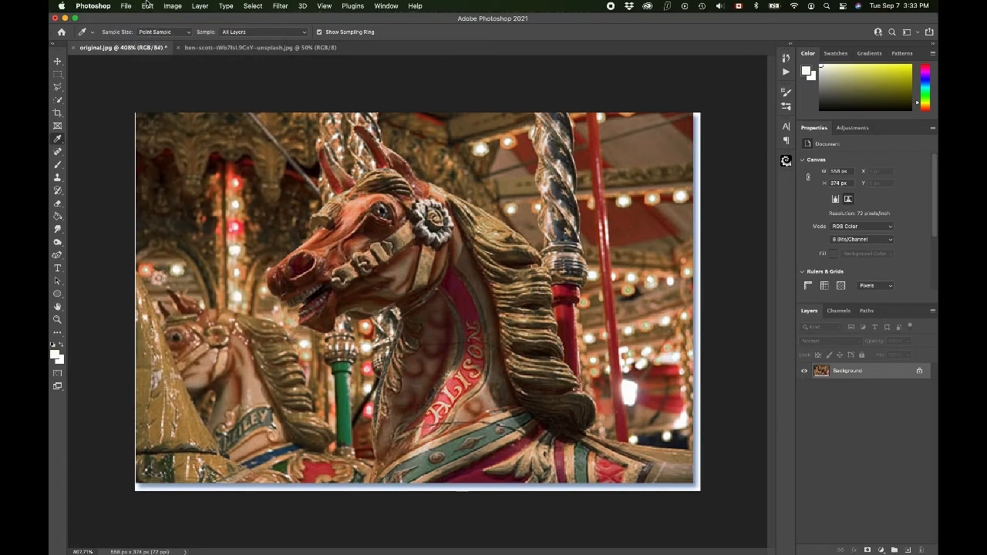
left_click(73, 48)
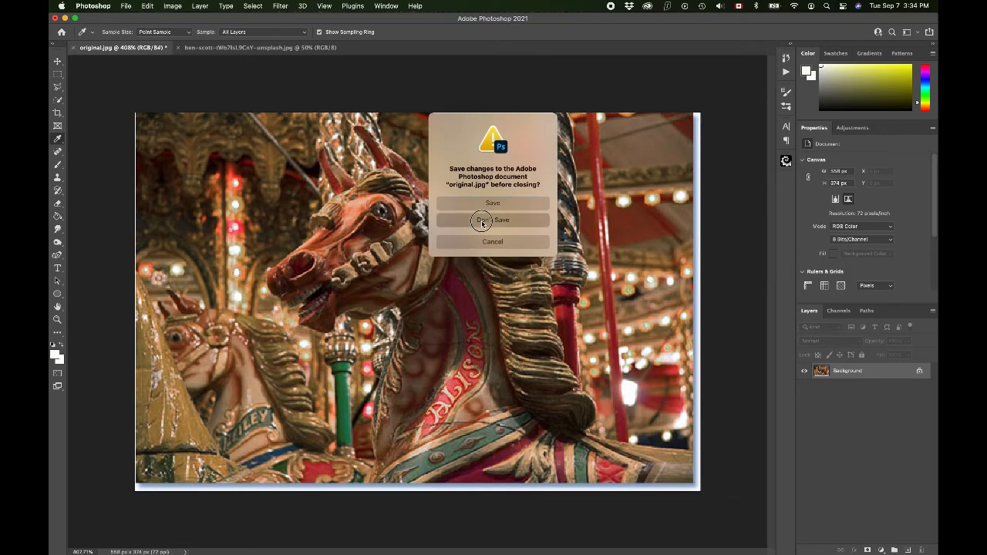
left_click(485, 219)
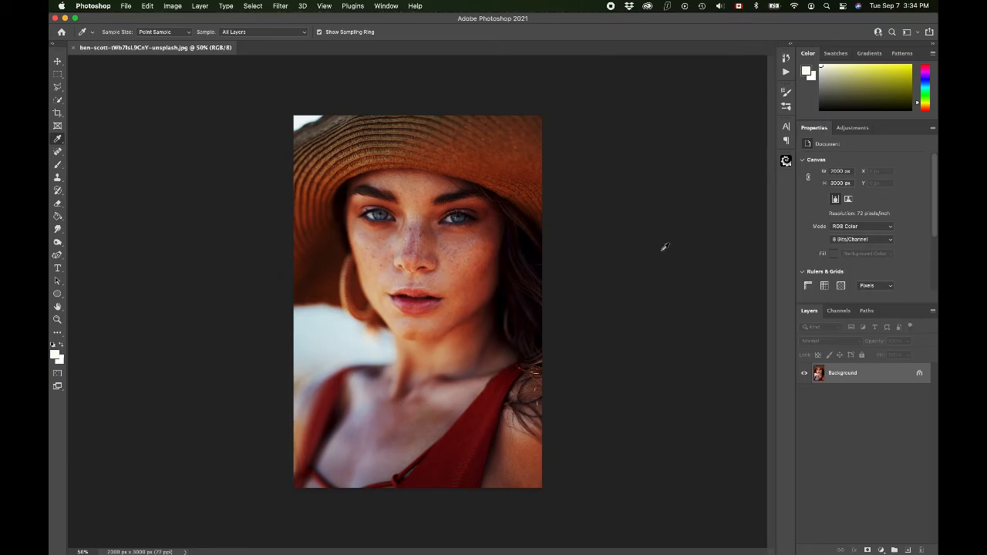
scroll(665, 246, "up", 5)
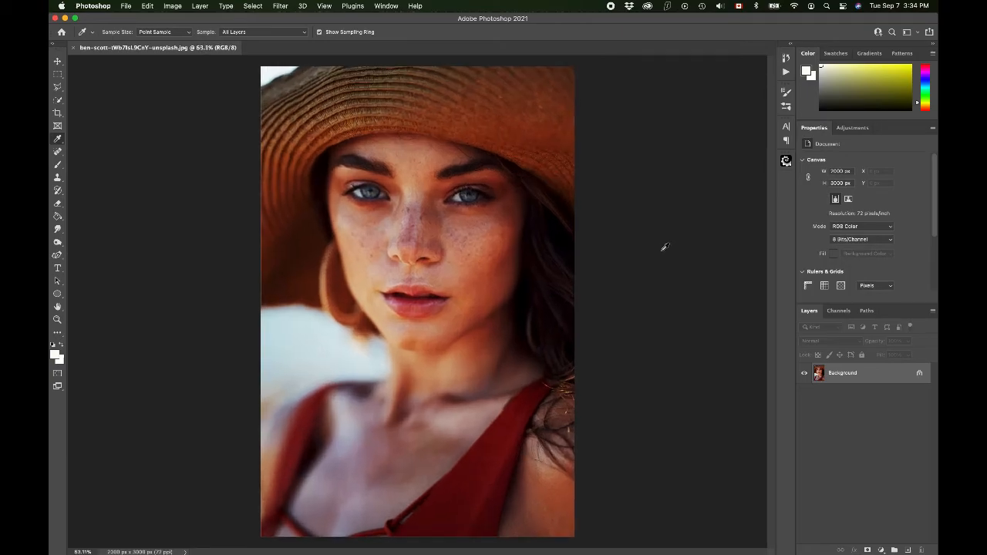
scroll(665, 247, "down", 4)
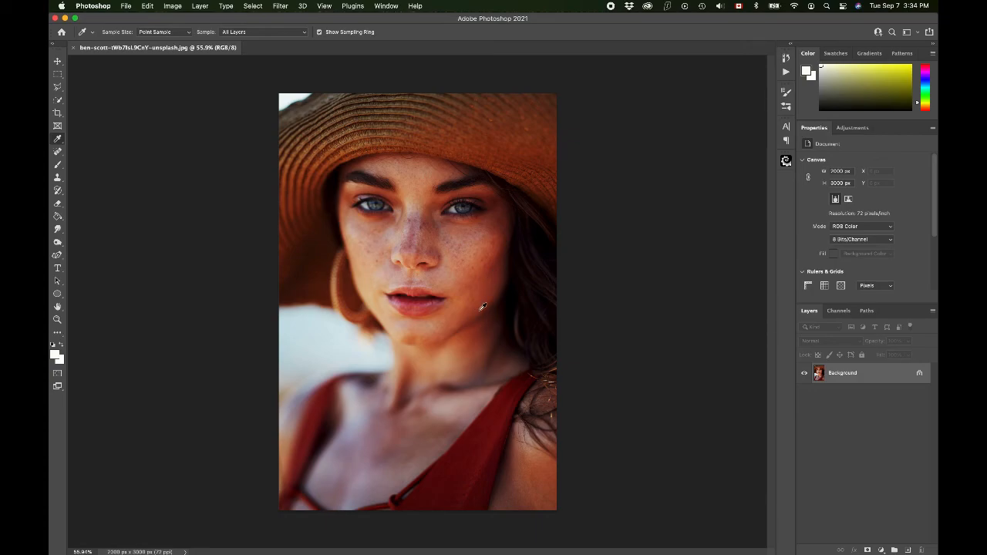
left_click(881, 550)
left_click(826, 443)
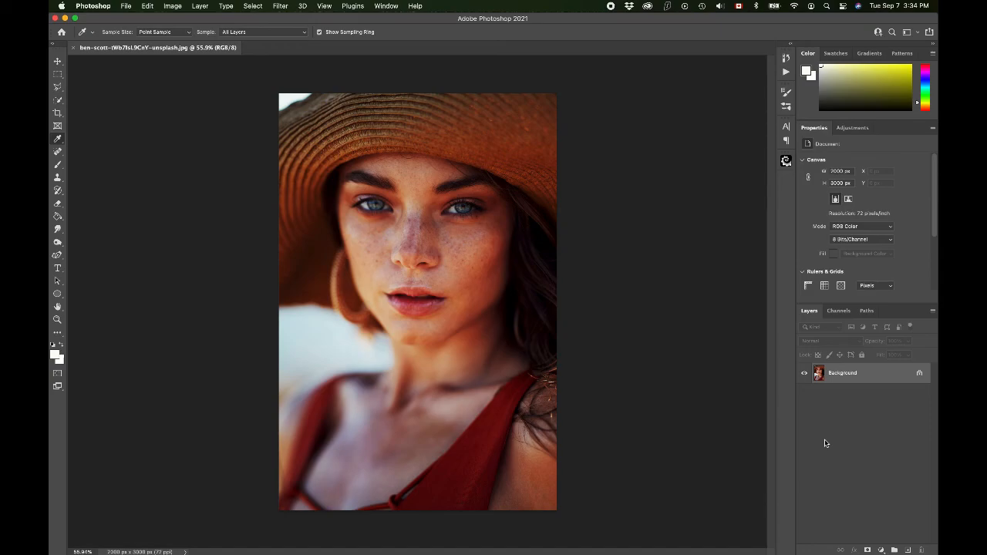